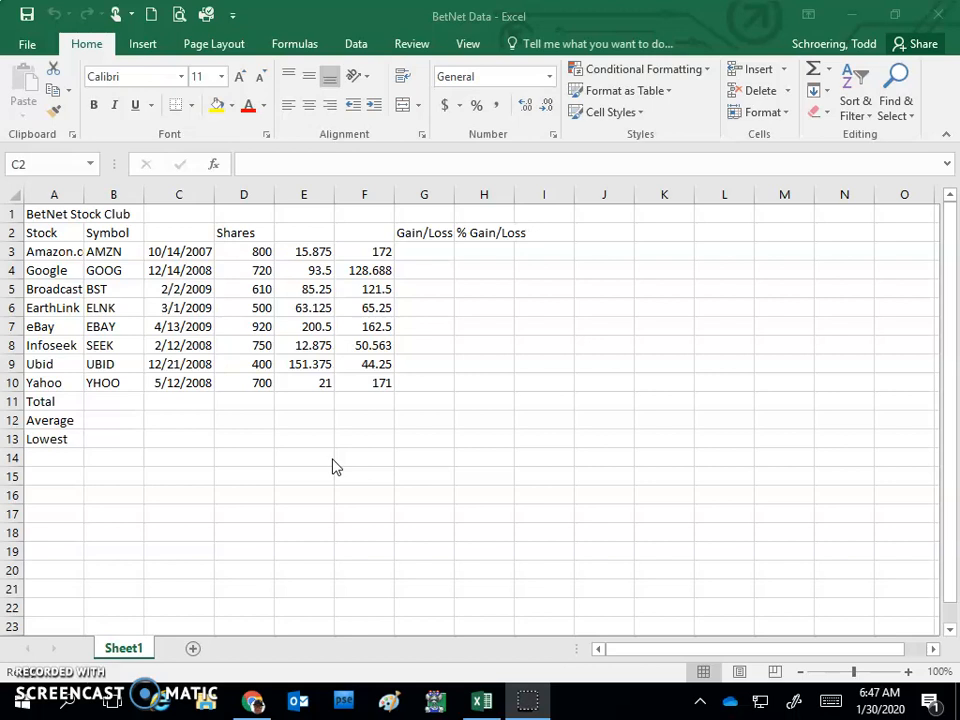
Step: Enter the heading "Date Acquired" in cell C2, with each word on its own line within the cell
click(180, 234)
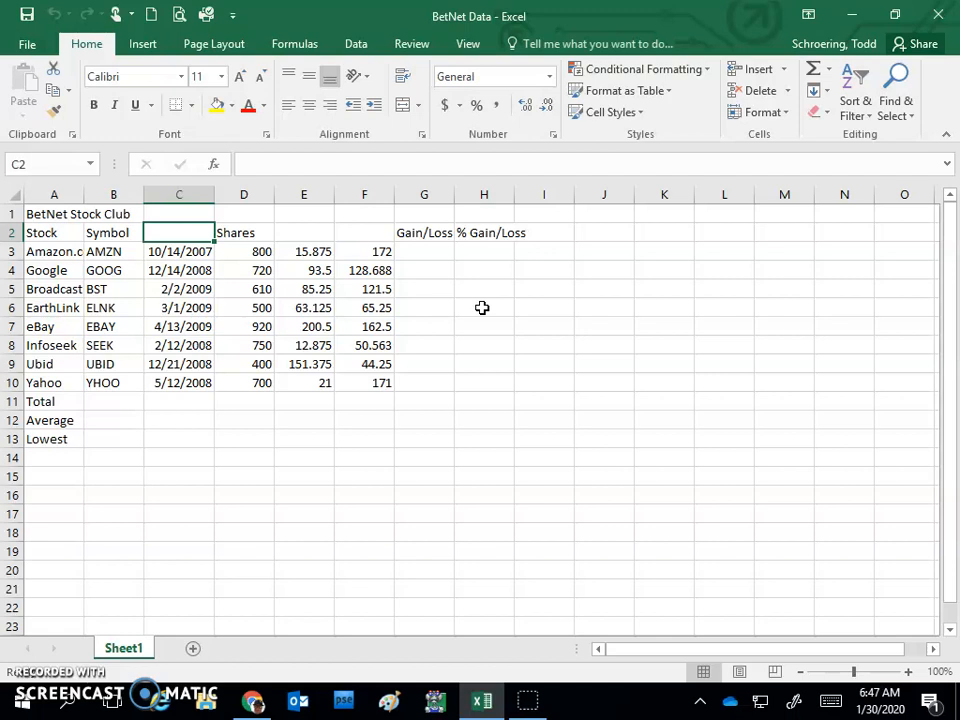
text(Date)
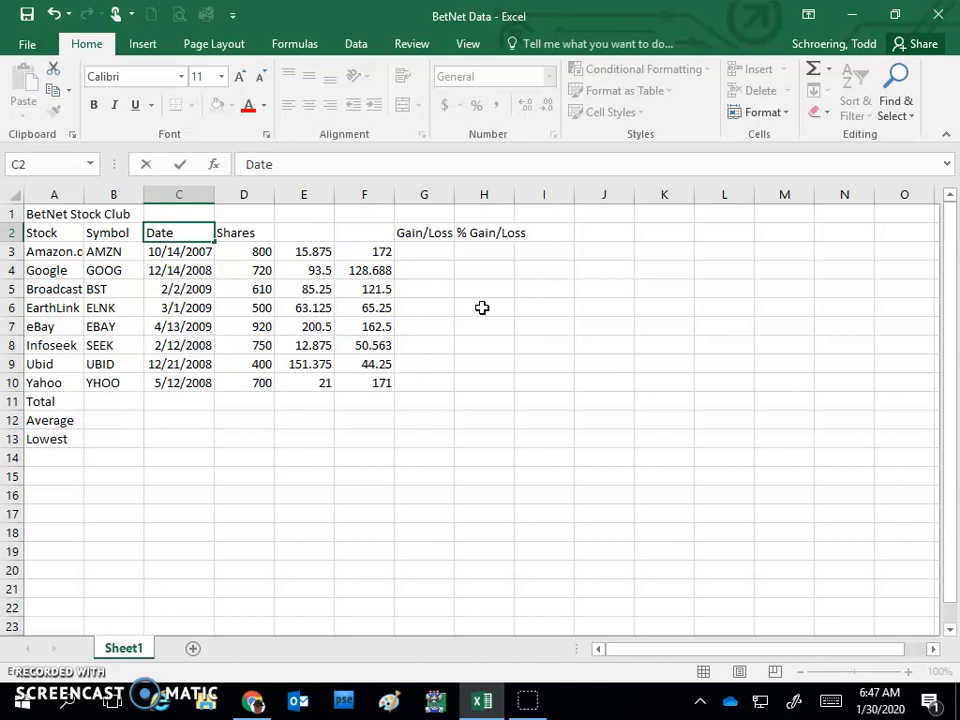
key(alt+Return)
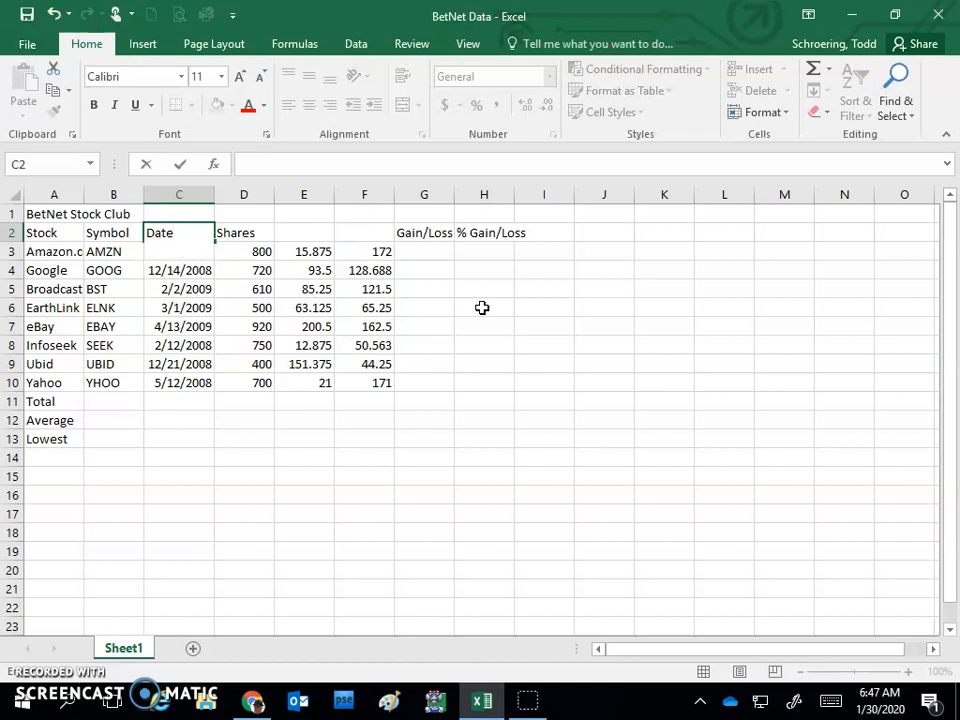
text(Acquired)
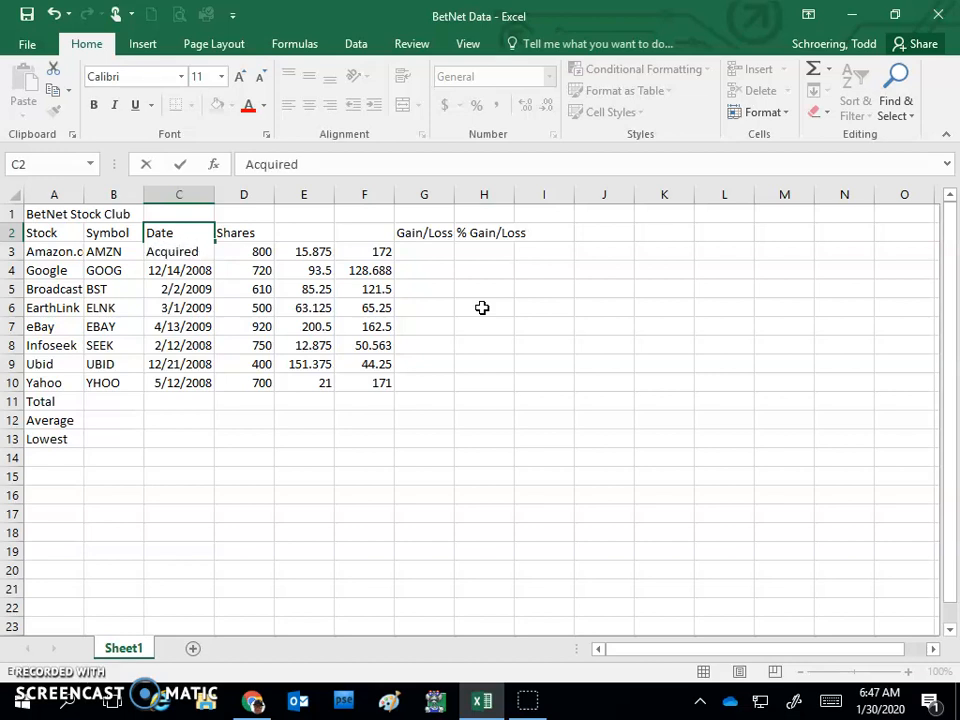
key(Tab)
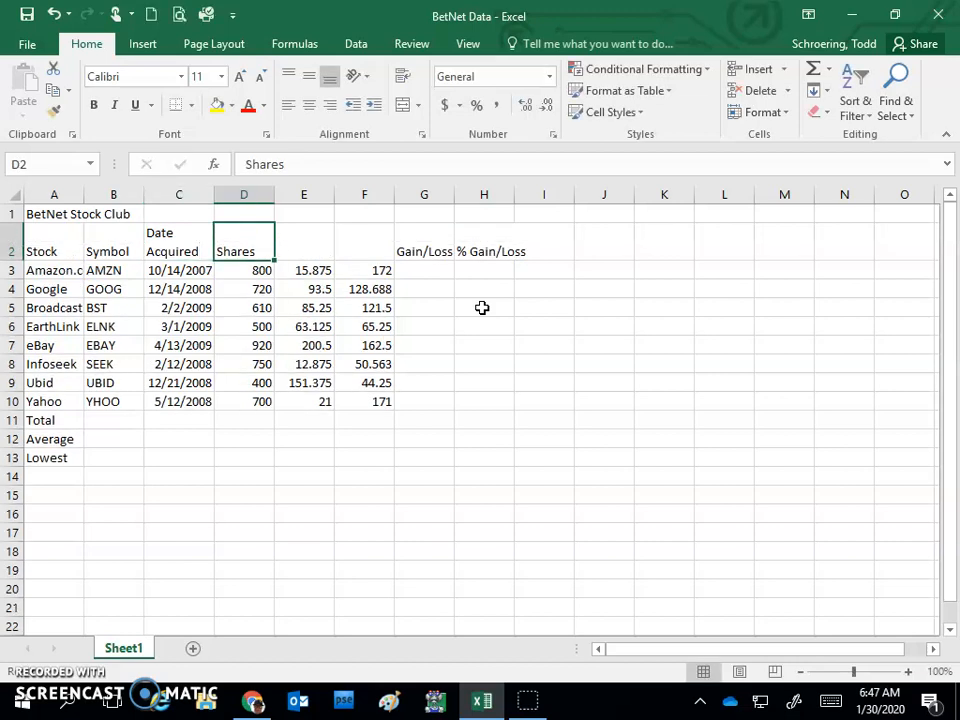
Step: Enter the heading "Initial Price" in cell E2, split over two lines within the cell
key(Tab)
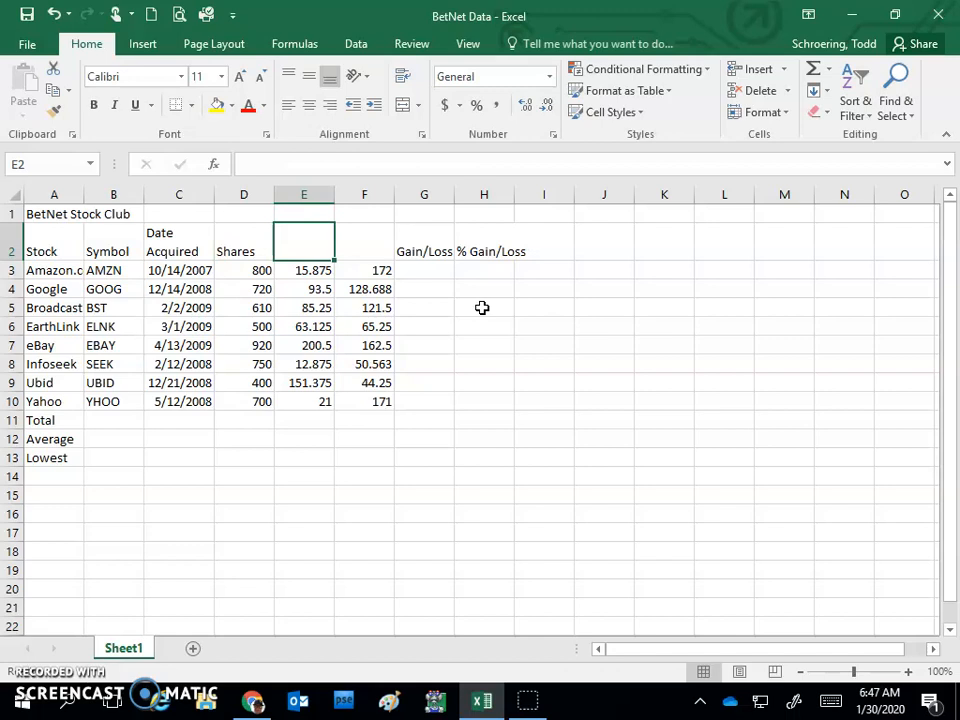
text(Initial)
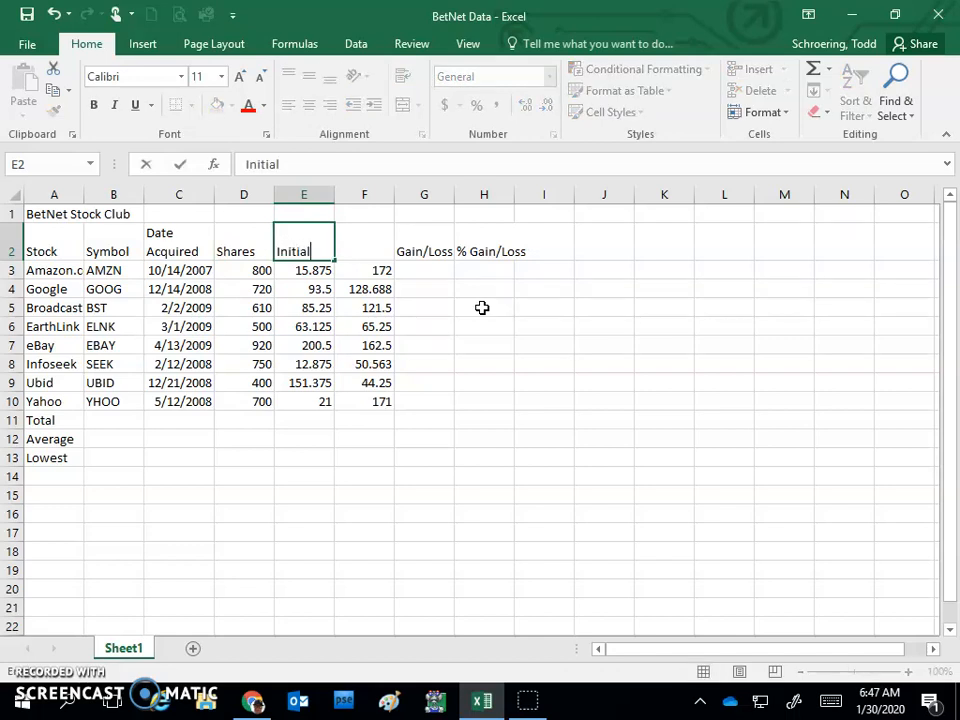
key(alt+Return)
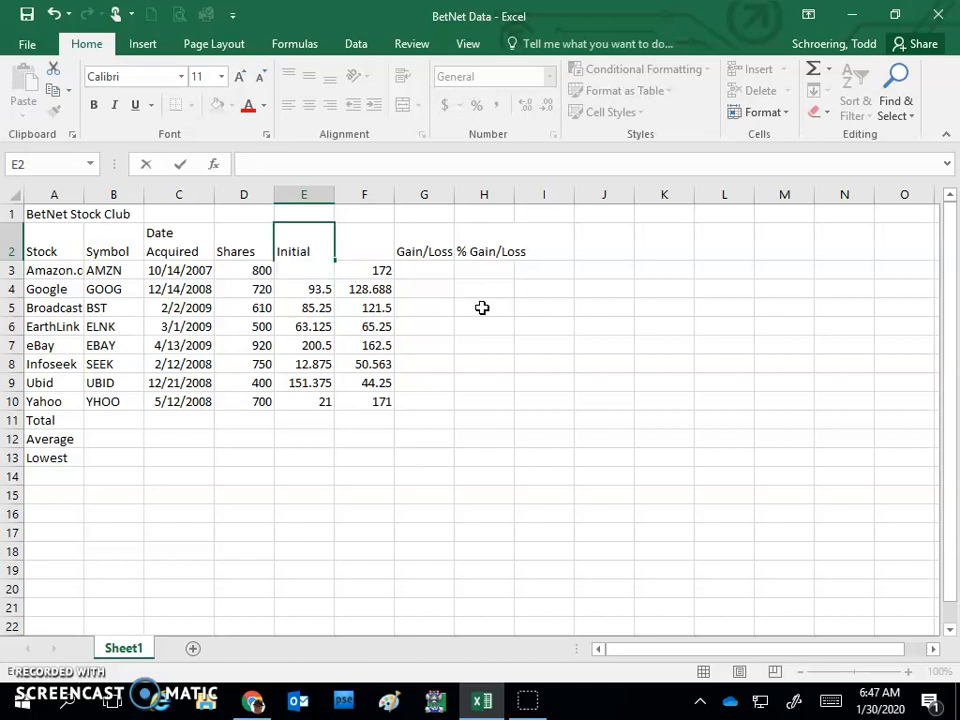
text(Price)
key(Tab)
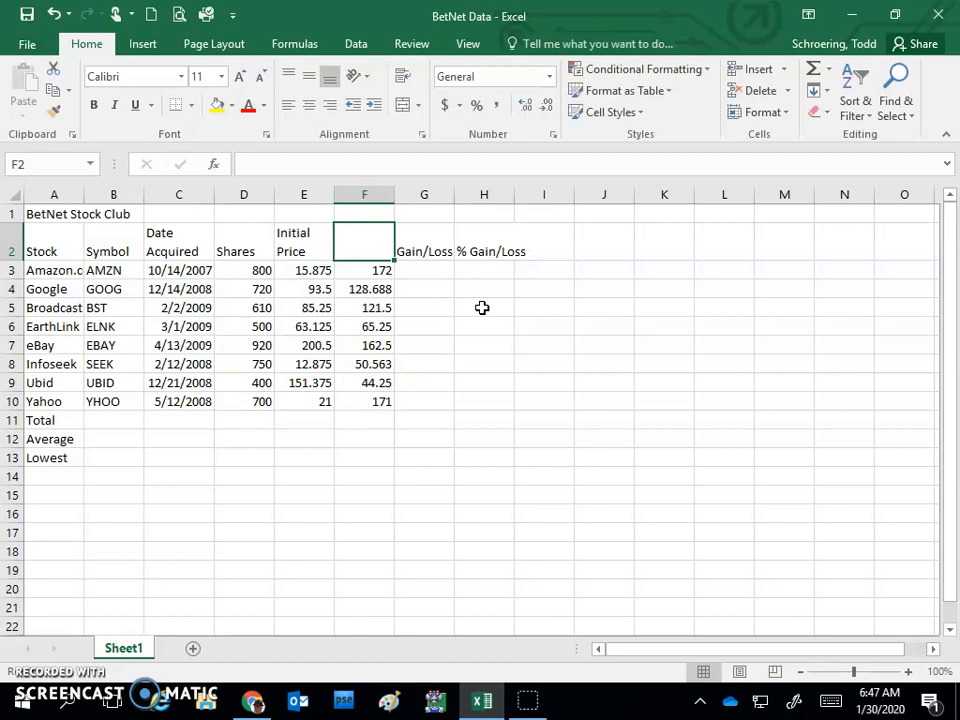
Step: Enter the two-line heading "Current Price" in cell F2 and widen column G slightly to fit its Gain/Loss heading
text(Current)
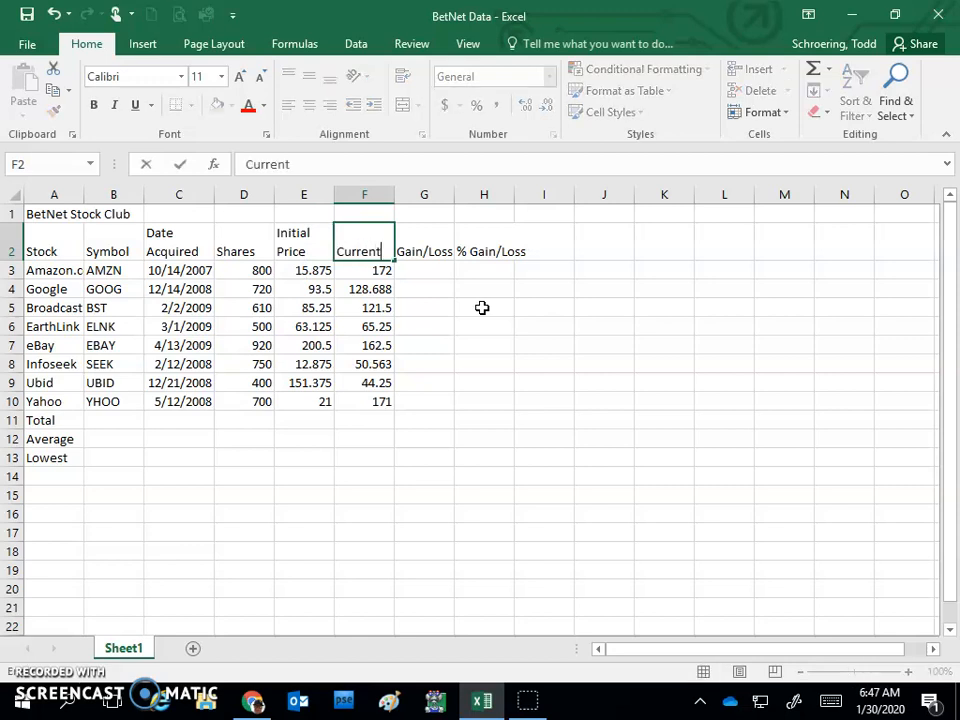
key(alt+Return)
text(Price)
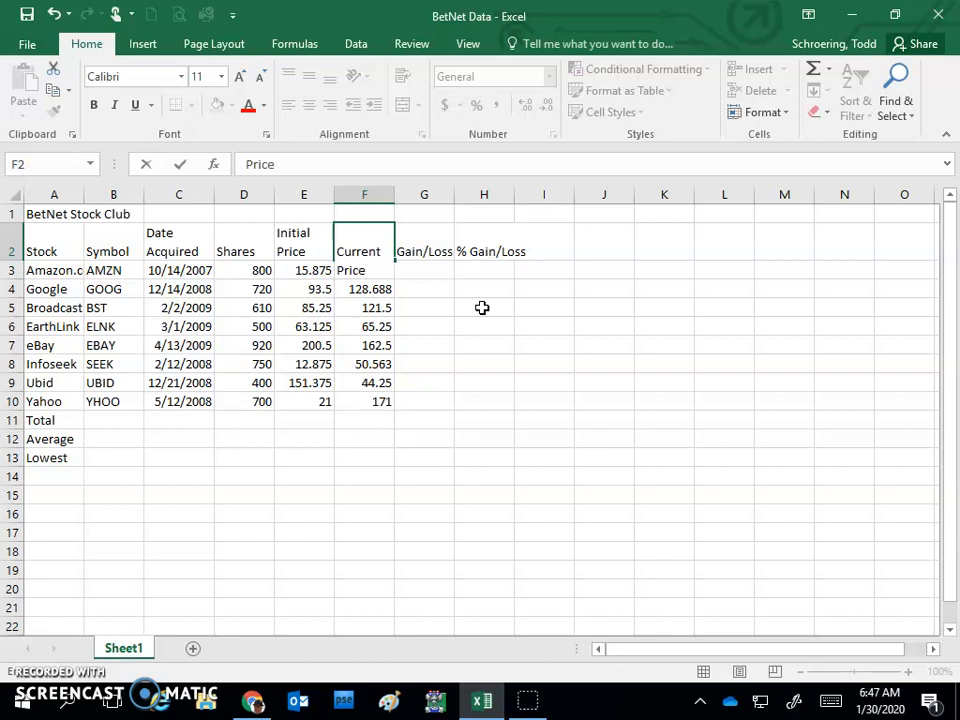
key(Tab)
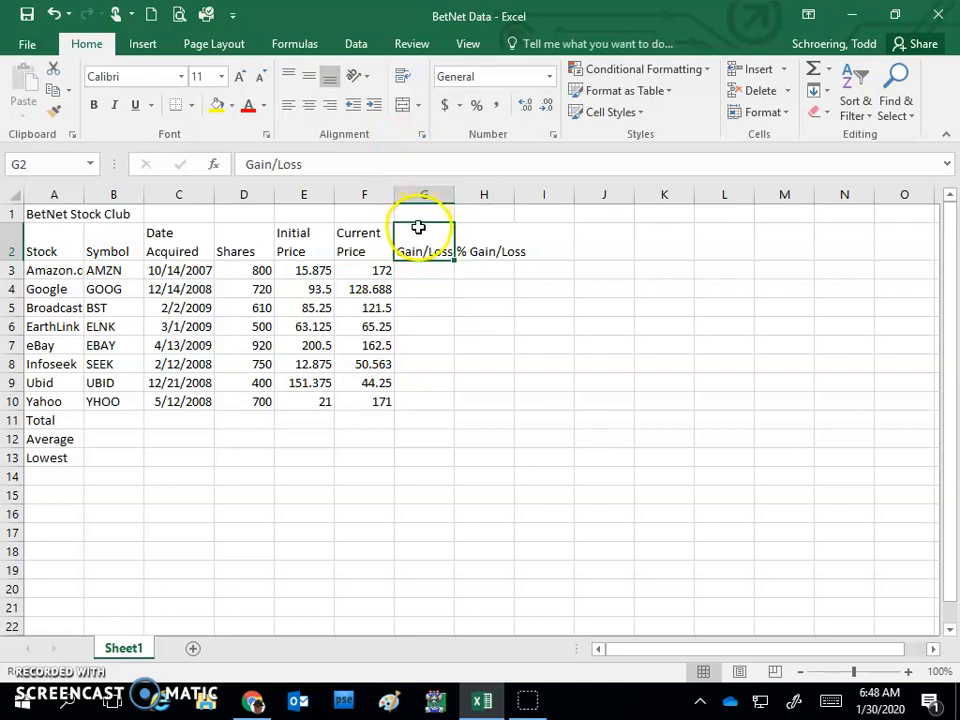
drag(455, 196, 460, 194)
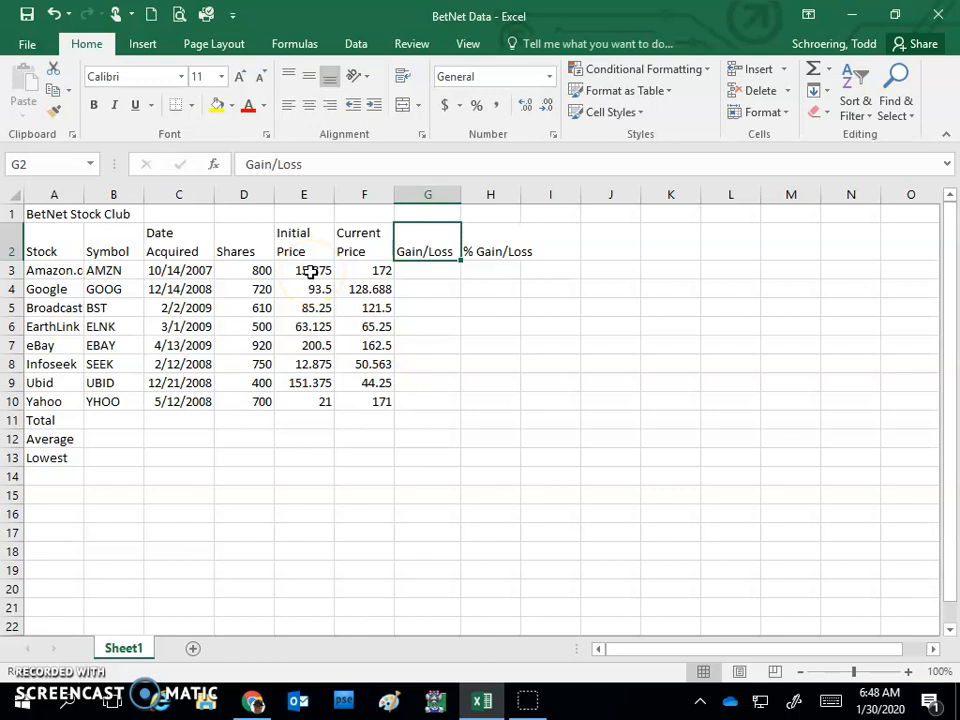
Step: Insert a new column before Current Price and give it the two-line heading "Initial Cost" in cell F2
click(365, 193)
right_click(365, 193)
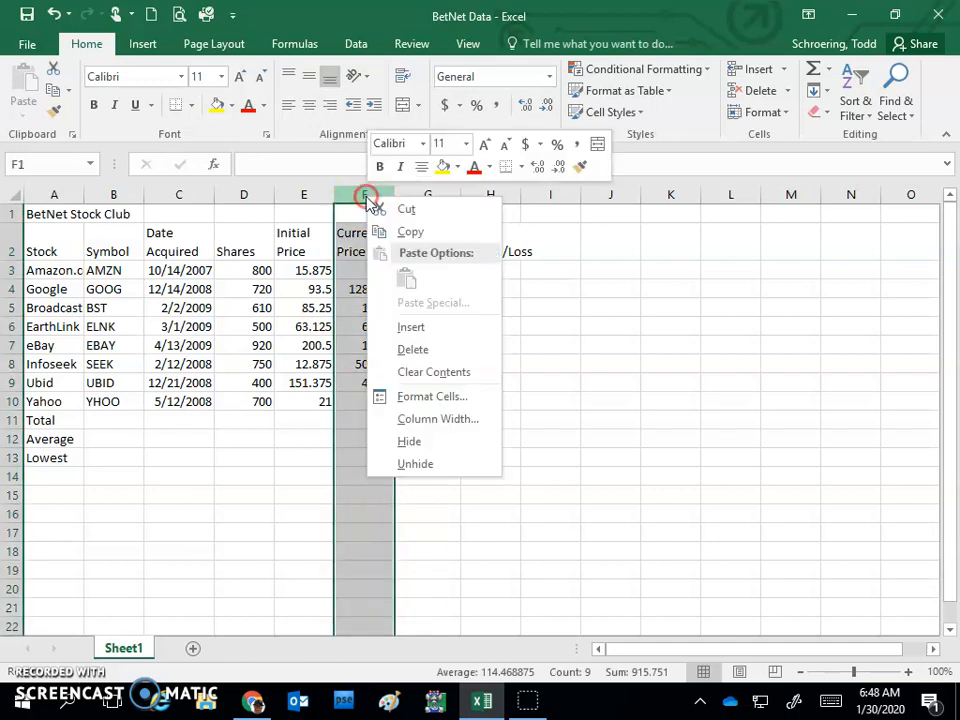
click(400, 328)
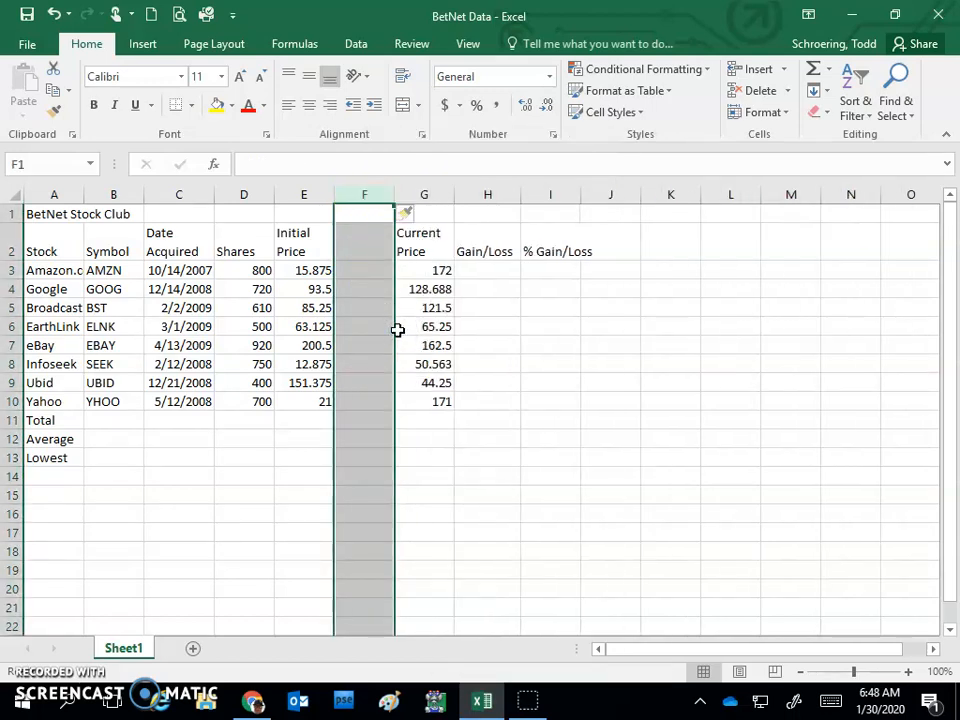
click(366, 245)
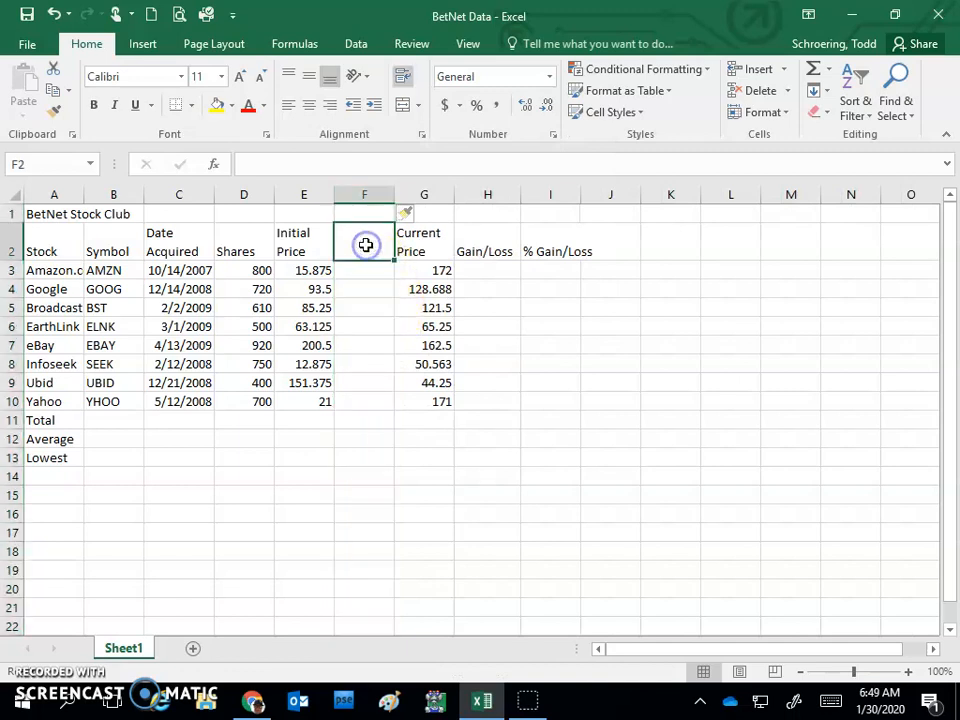
text(Initial)
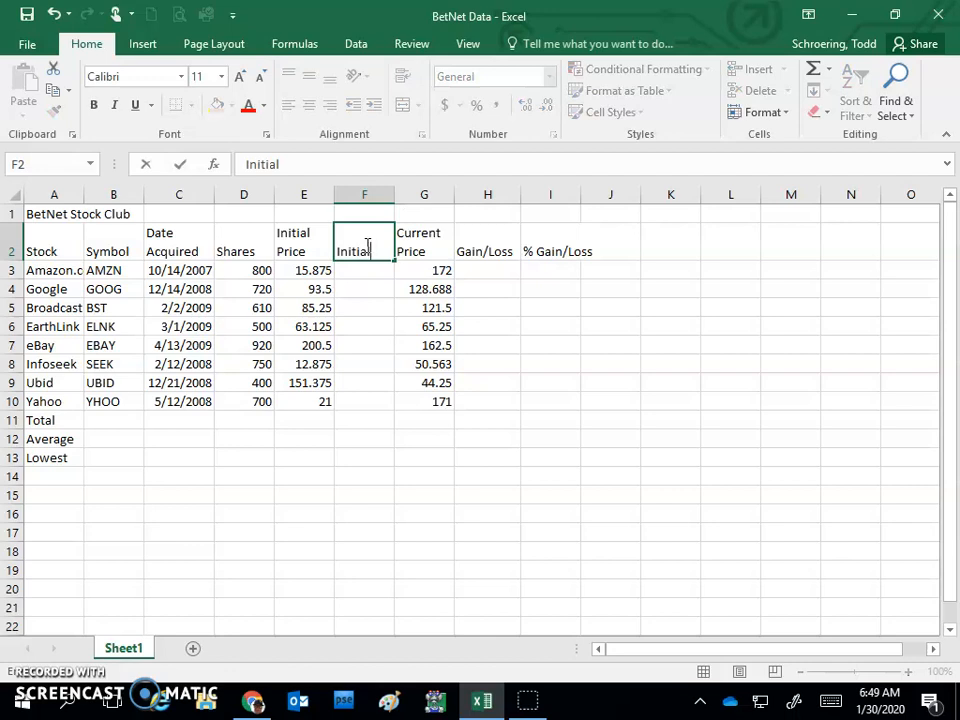
key(alt+Return)
text(Cost)
key(Return)
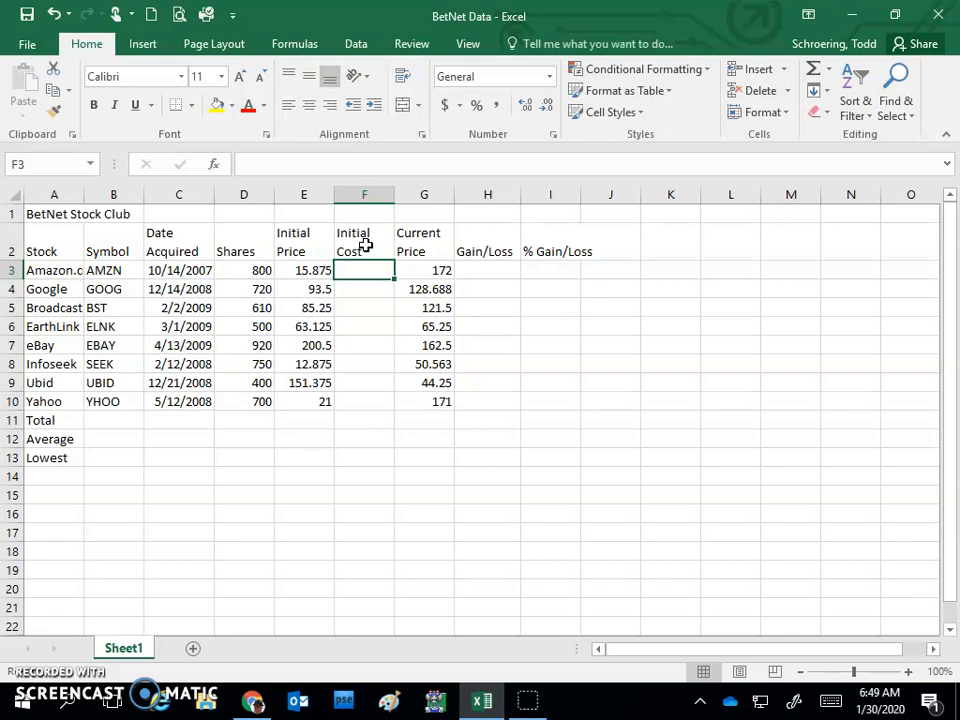
Step: Calculate the initial cost in F3 with the formula =D3*E3 and fill it down through F10 for all stocks
text(=)
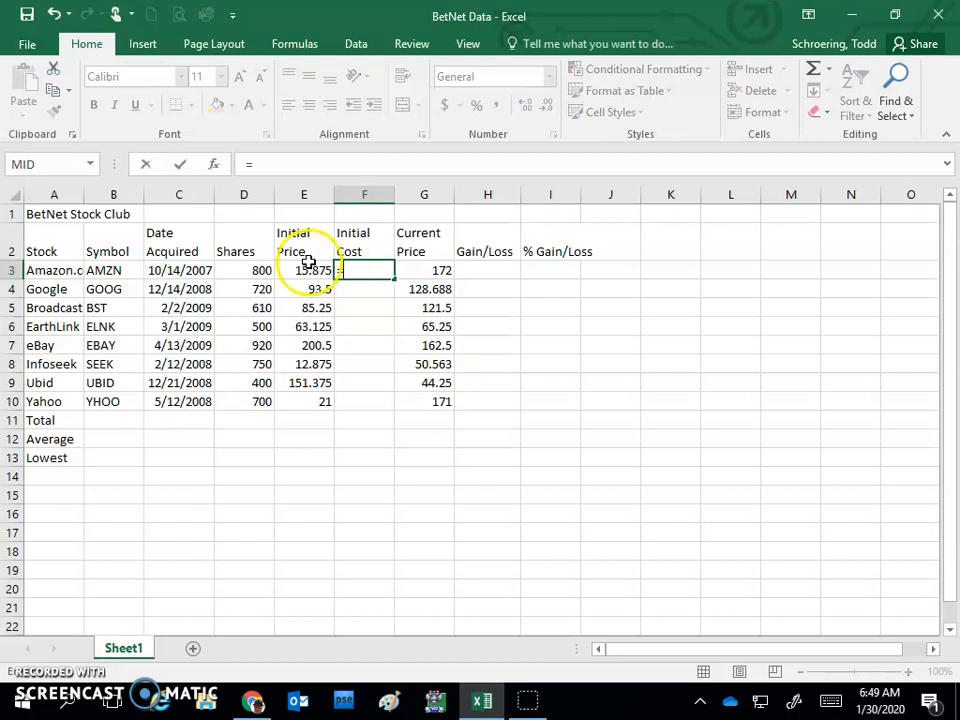
click(241, 270)
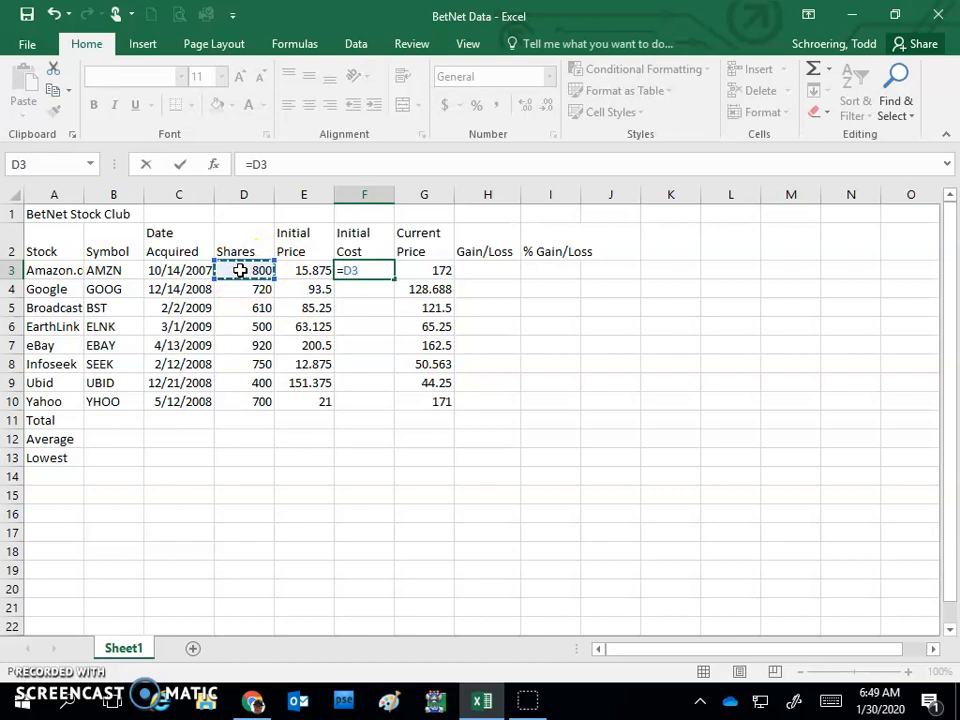
text(*)
click(323, 272)
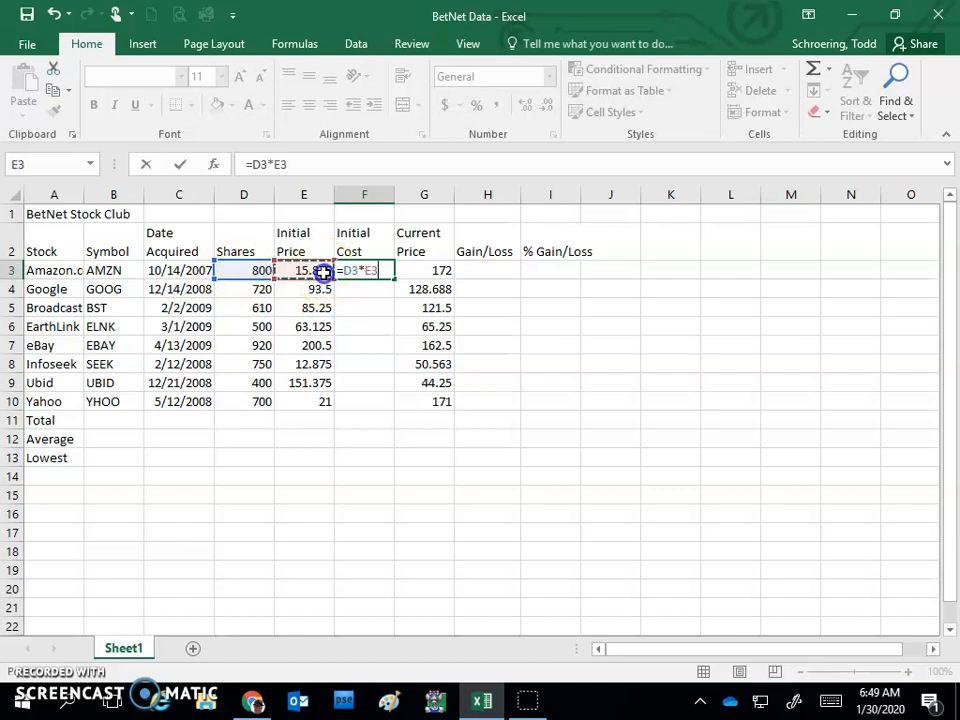
key(Return)
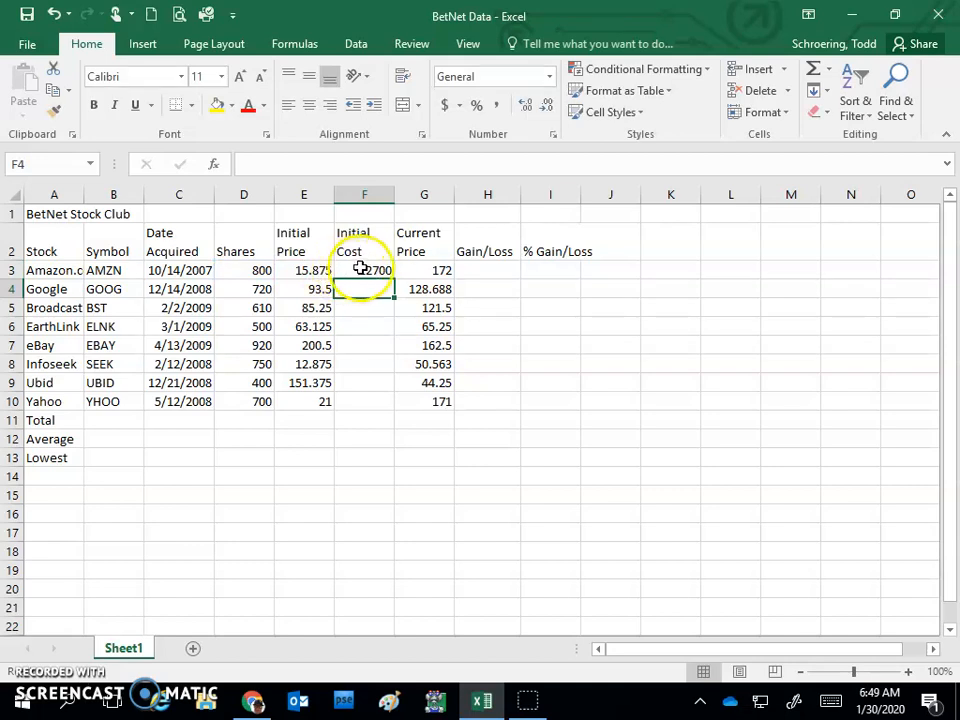
click(370, 270)
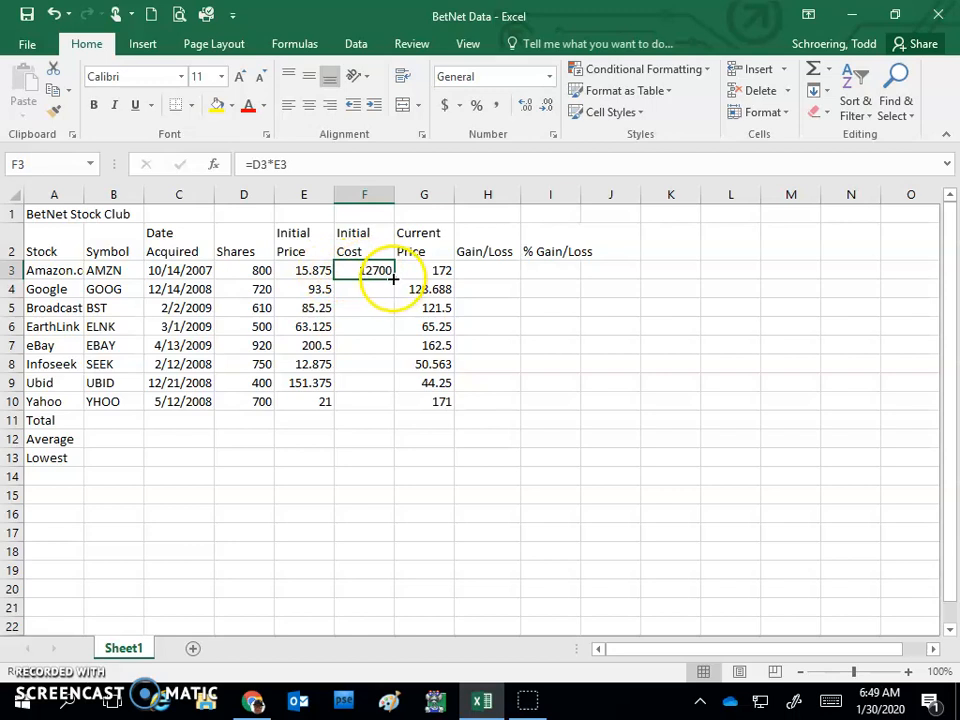
drag(394, 281, 396, 410)
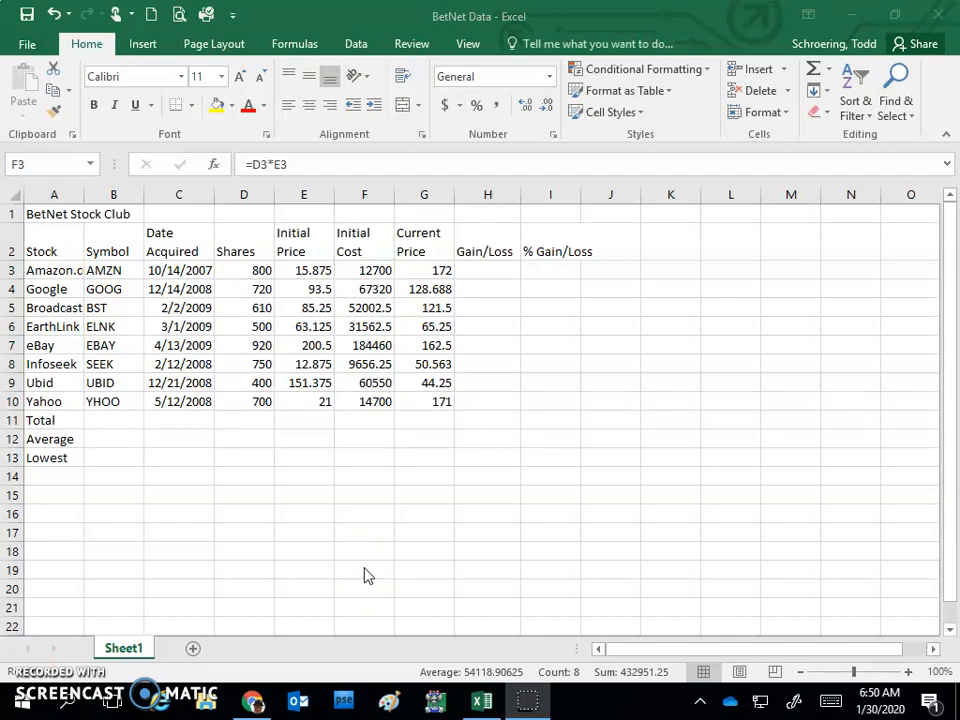
Step: Insert a new column before Gain/Loss and give it the two-line heading "Current Cost" in cell H2
click(485, 195)
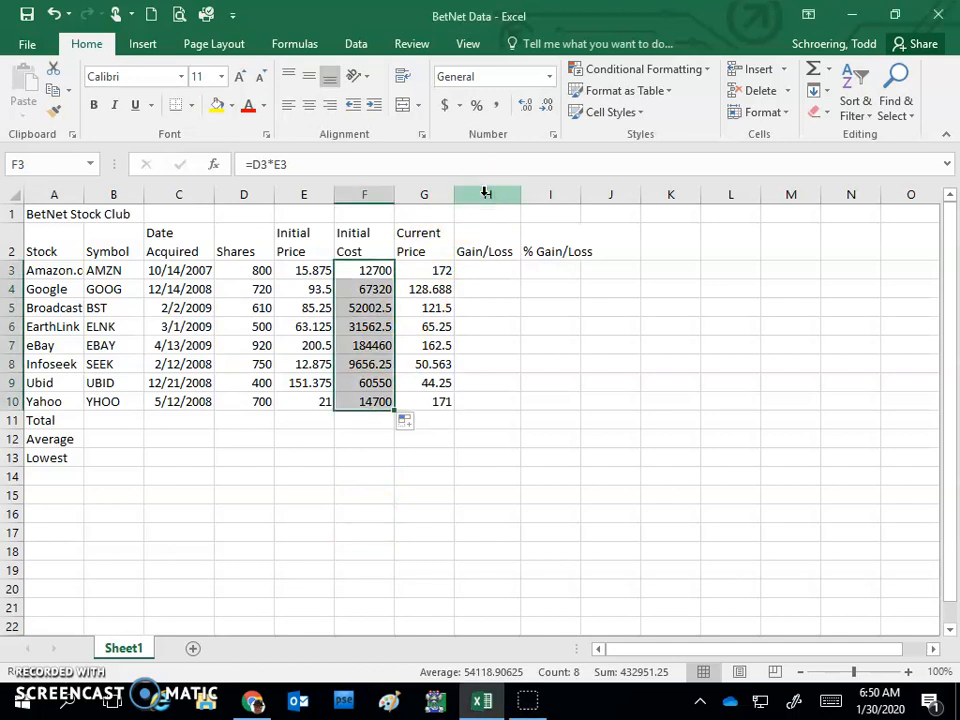
right_click(485, 194)
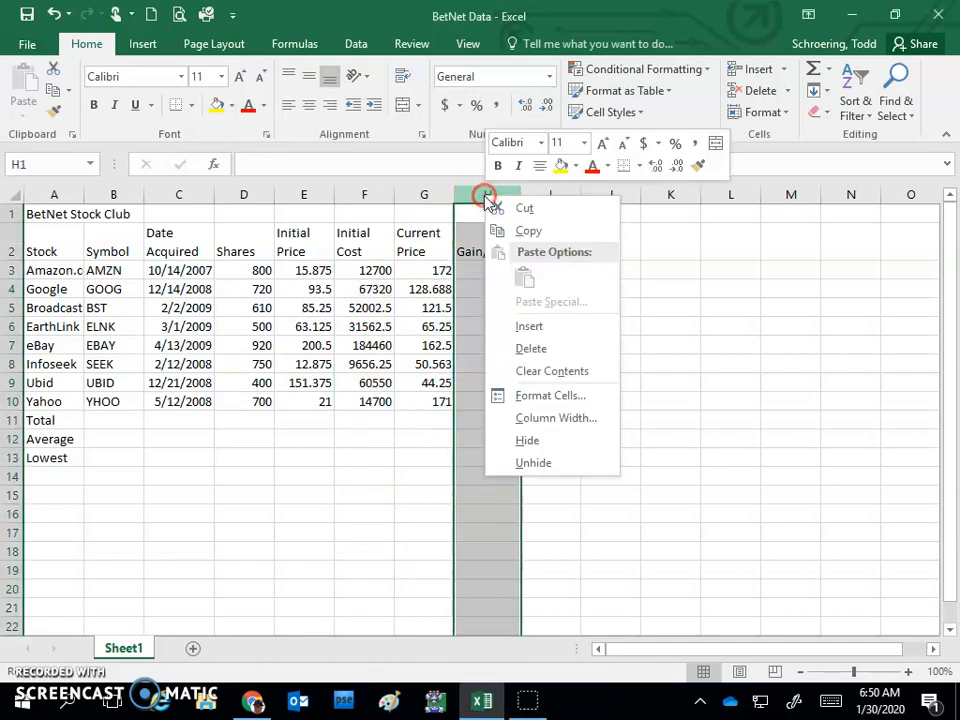
click(527, 330)
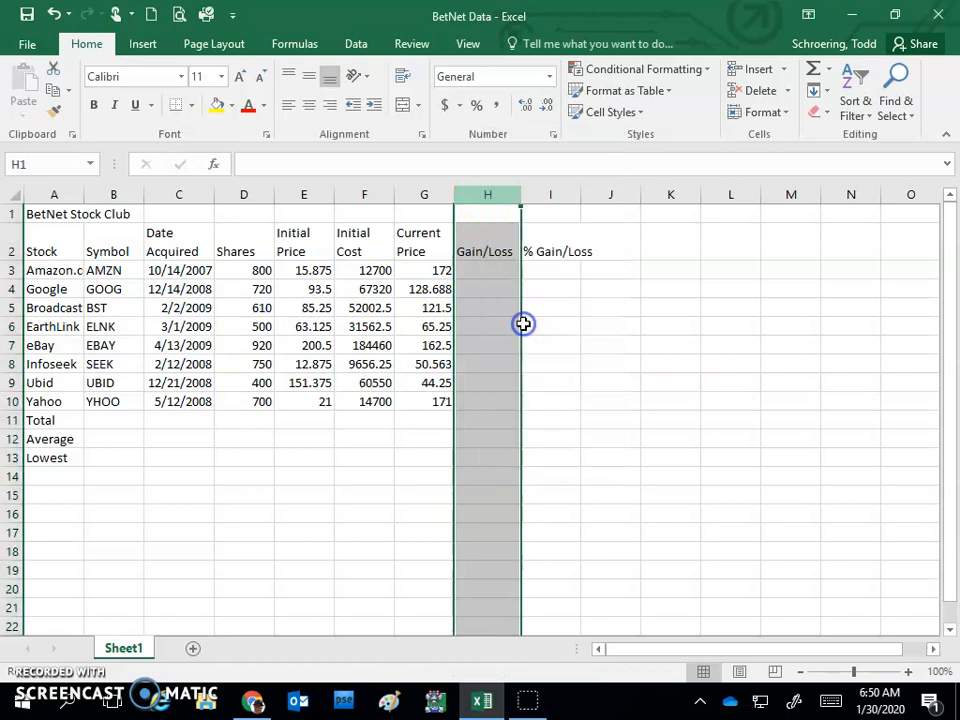
click(482, 247)
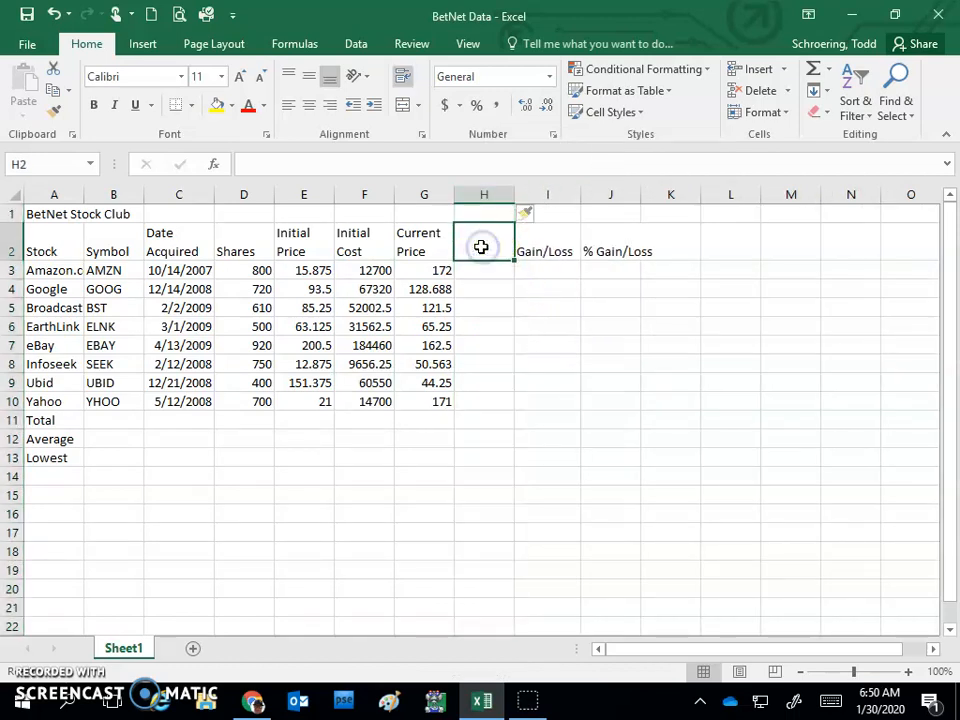
text(C)
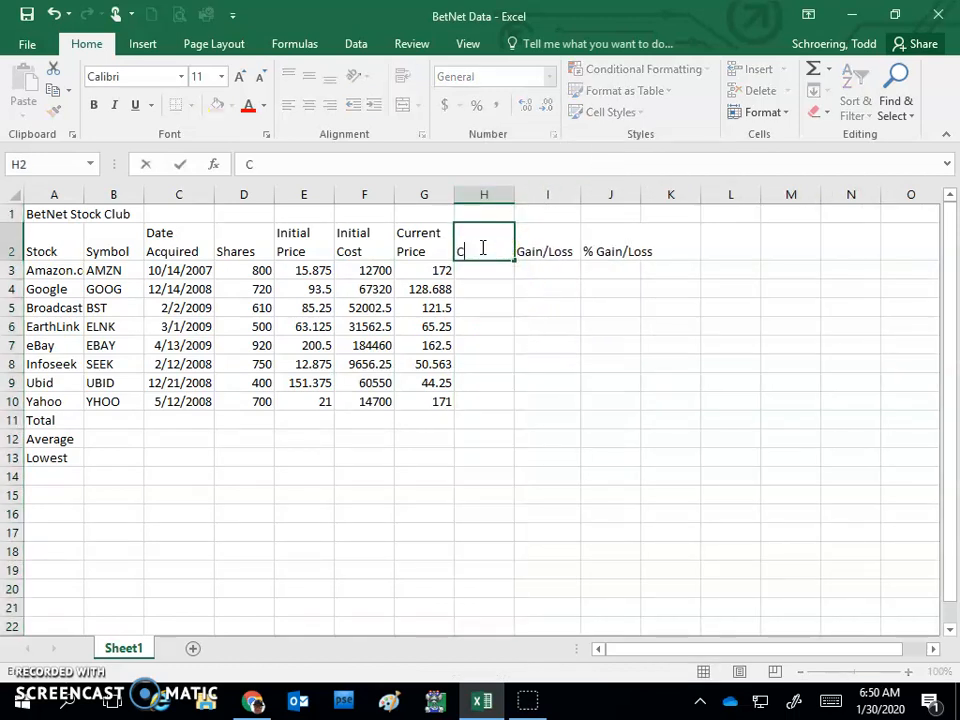
text(urrent)
key(alt+Return)
text(Cost)
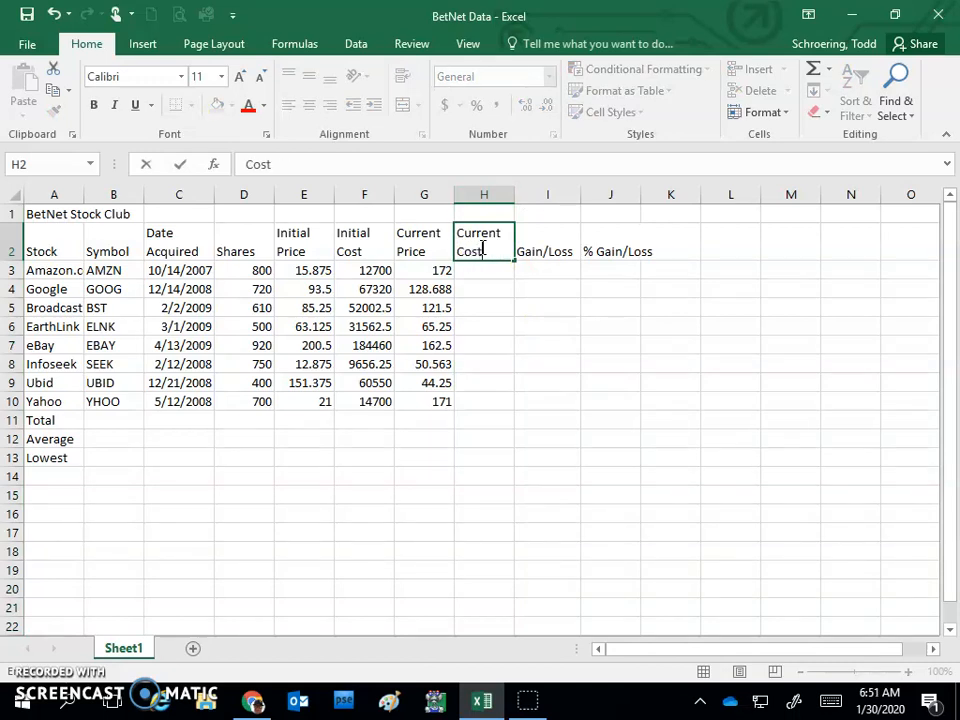
key(Return)
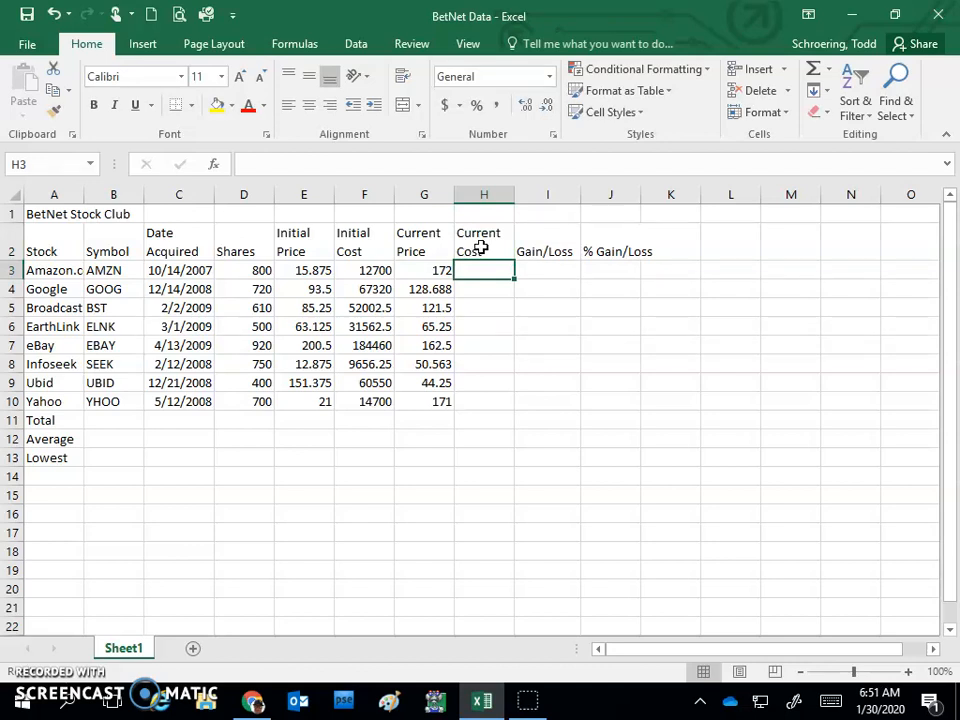
Step: Calculate the current cost in H3 with the formula =D3*G3 and fill it down through H10 for all stocks
text(=)
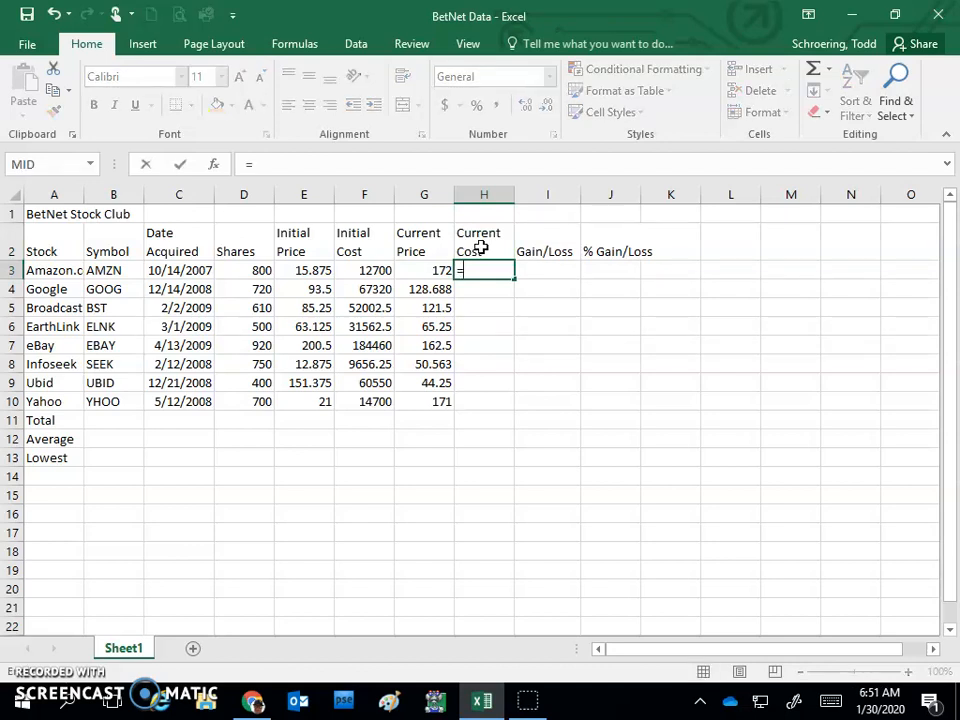
click(233, 271)
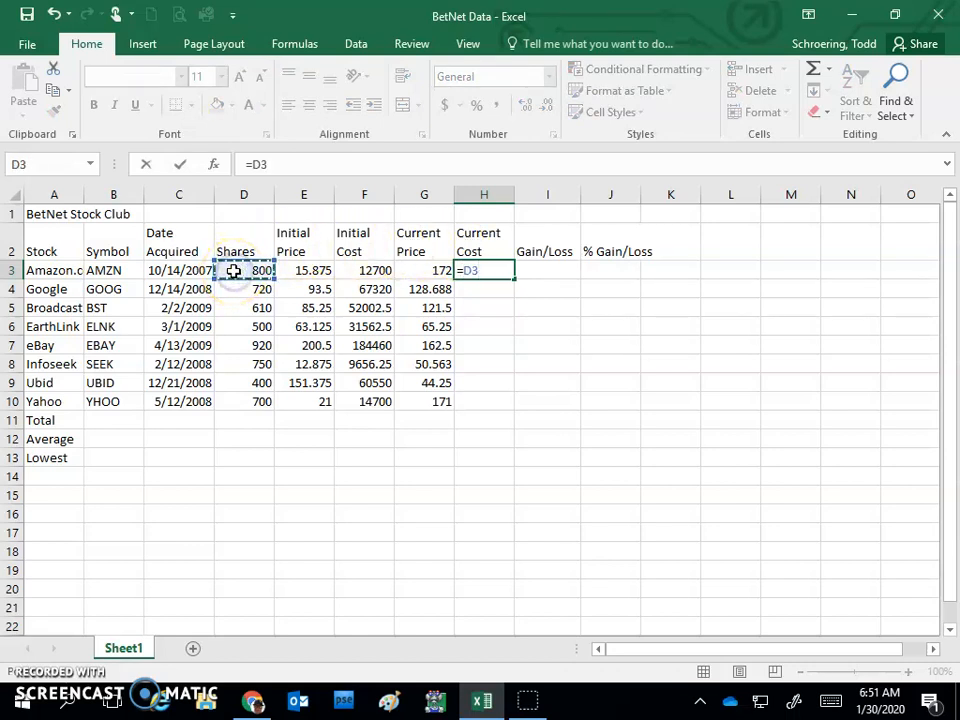
text(*)
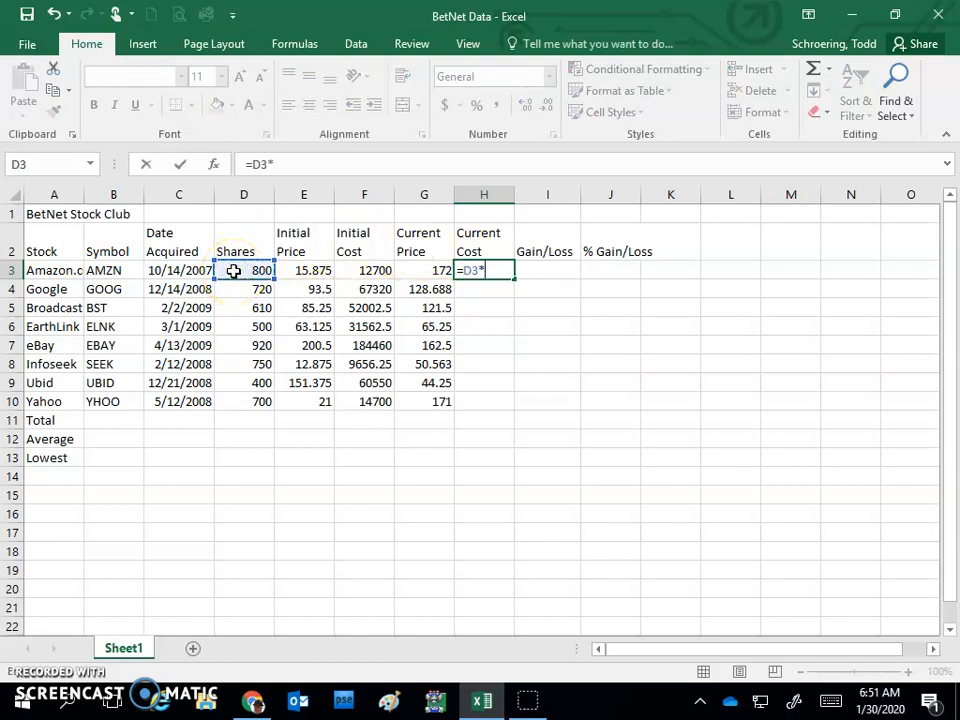
click(430, 272)
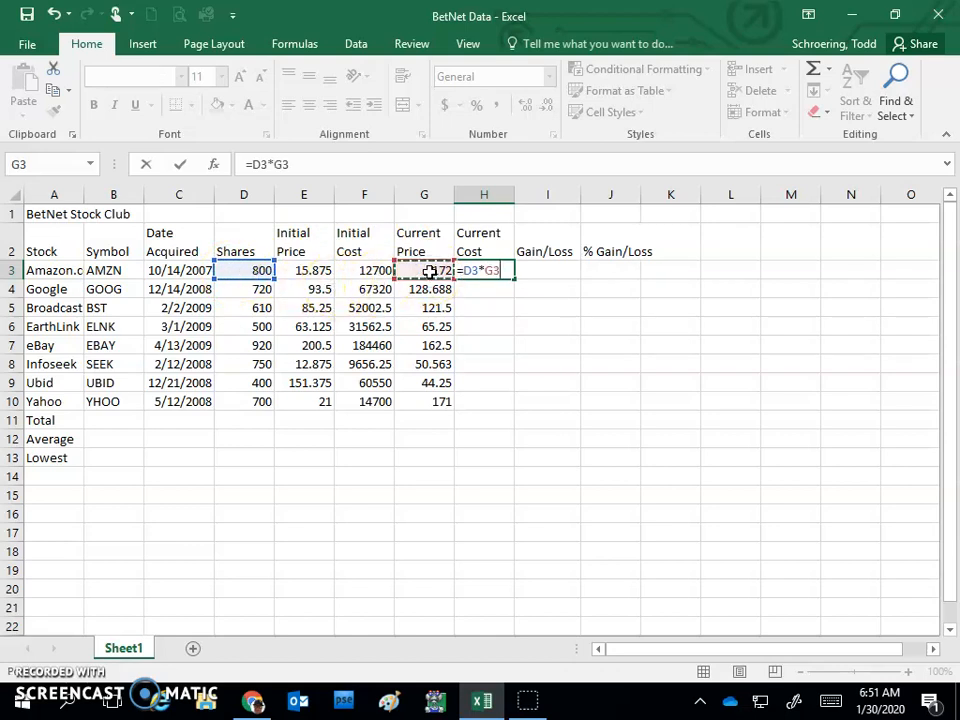
key(Return)
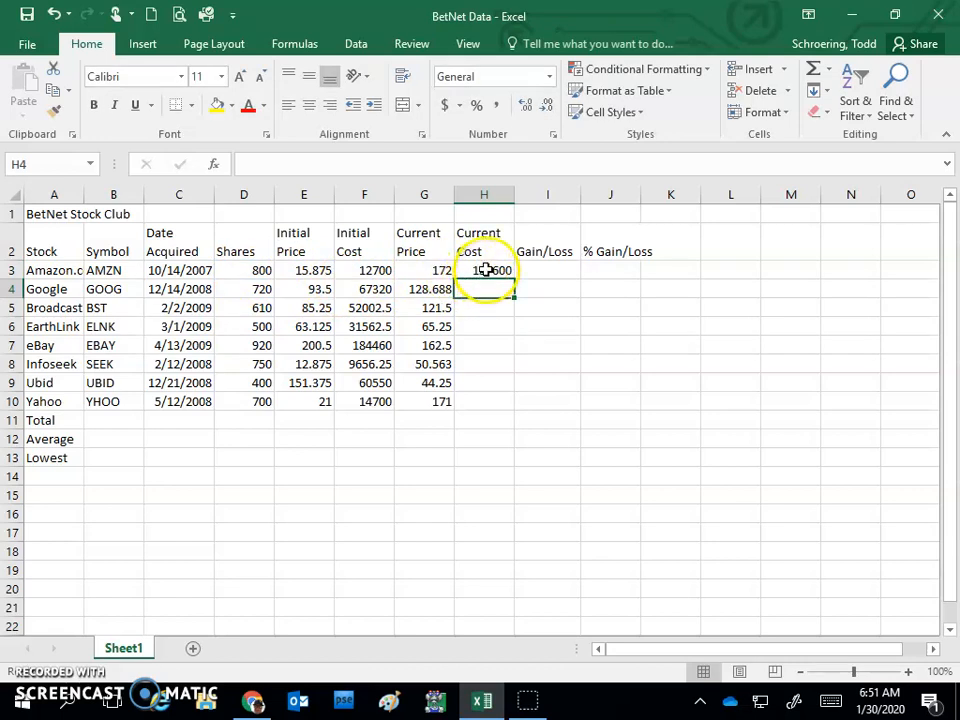
click(485, 272)
drag(515, 277, 516, 409)
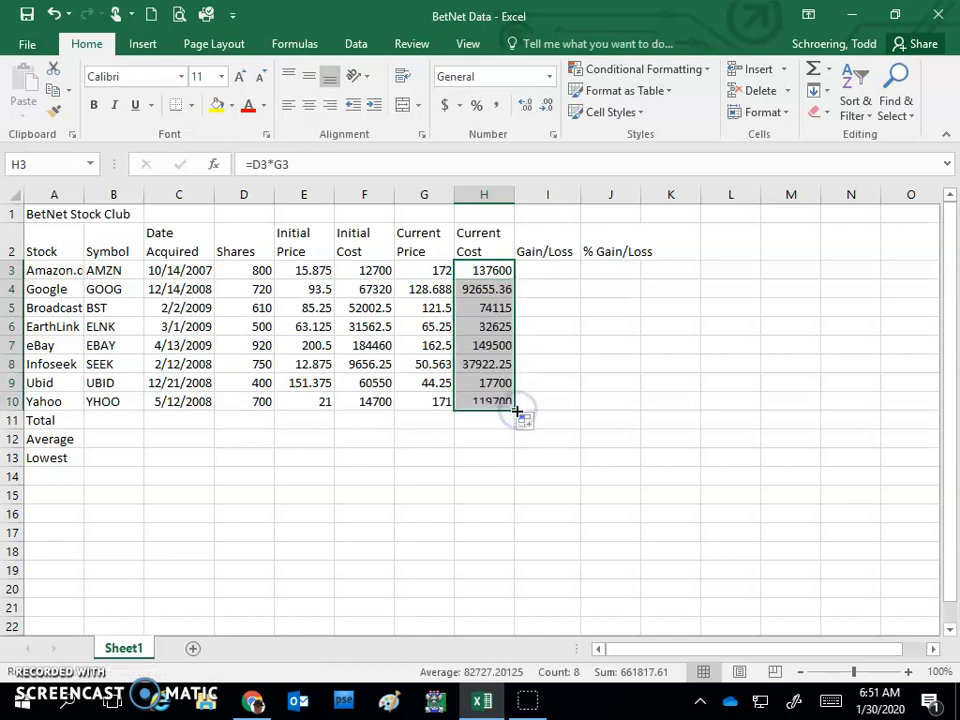
Step: Calculate the gain or loss in I3 with the formula =H3-F3 and fill it down through I10
click(556, 269)
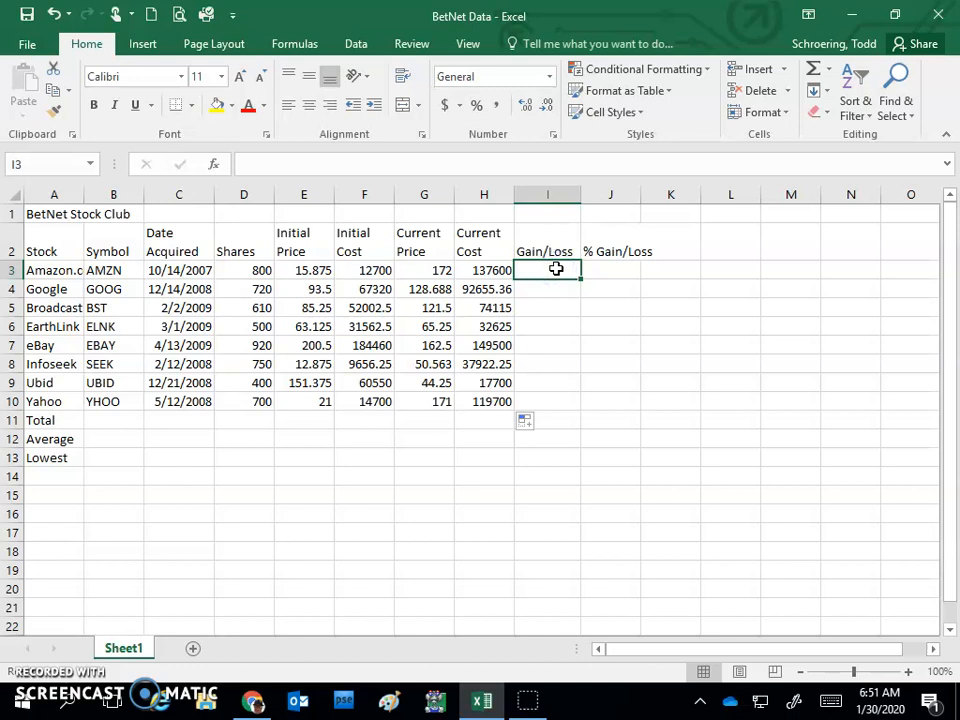
text(=)
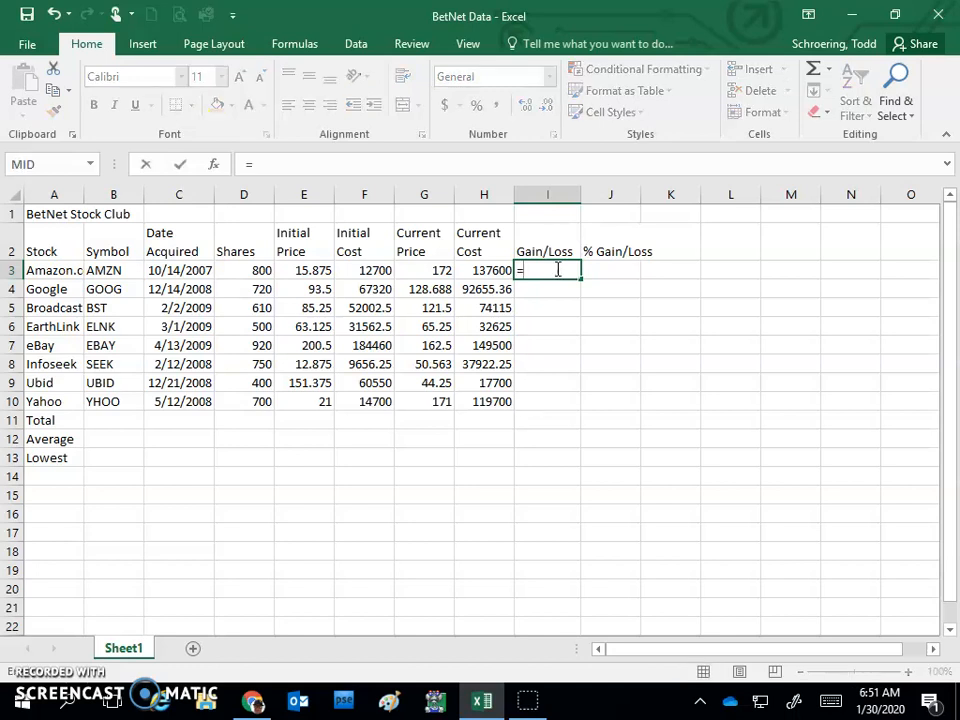
click(499, 270)
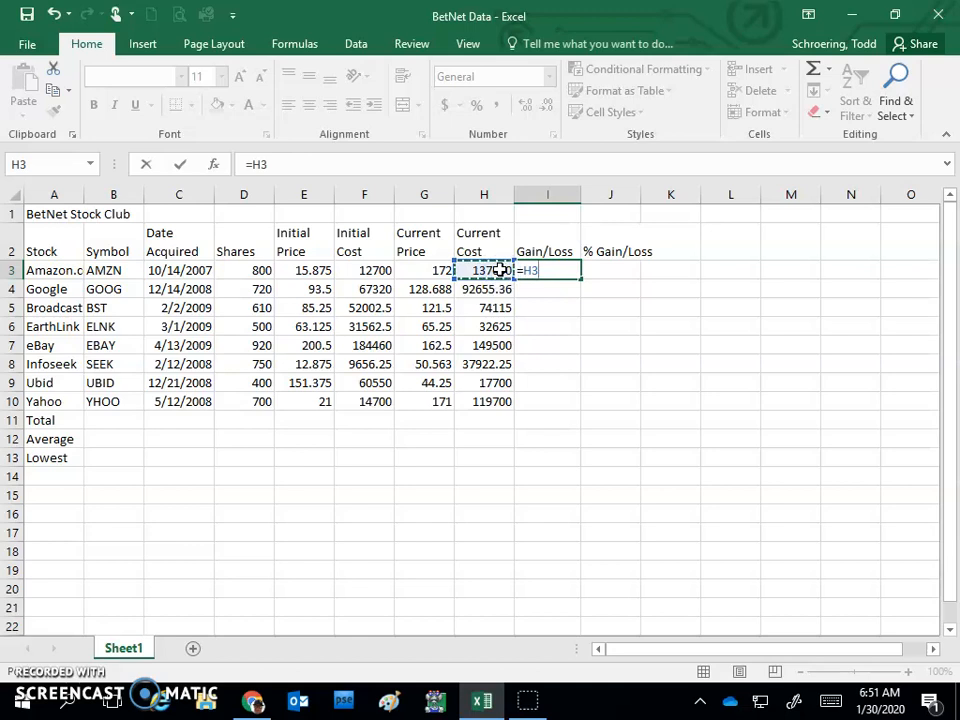
text(-)
click(362, 270)
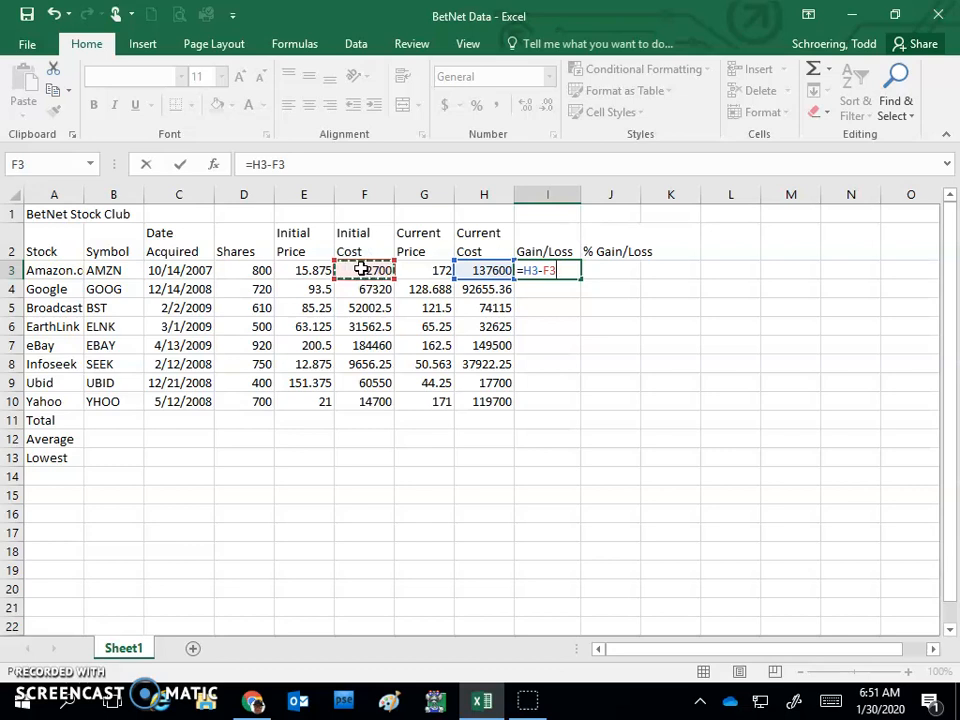
key(Return)
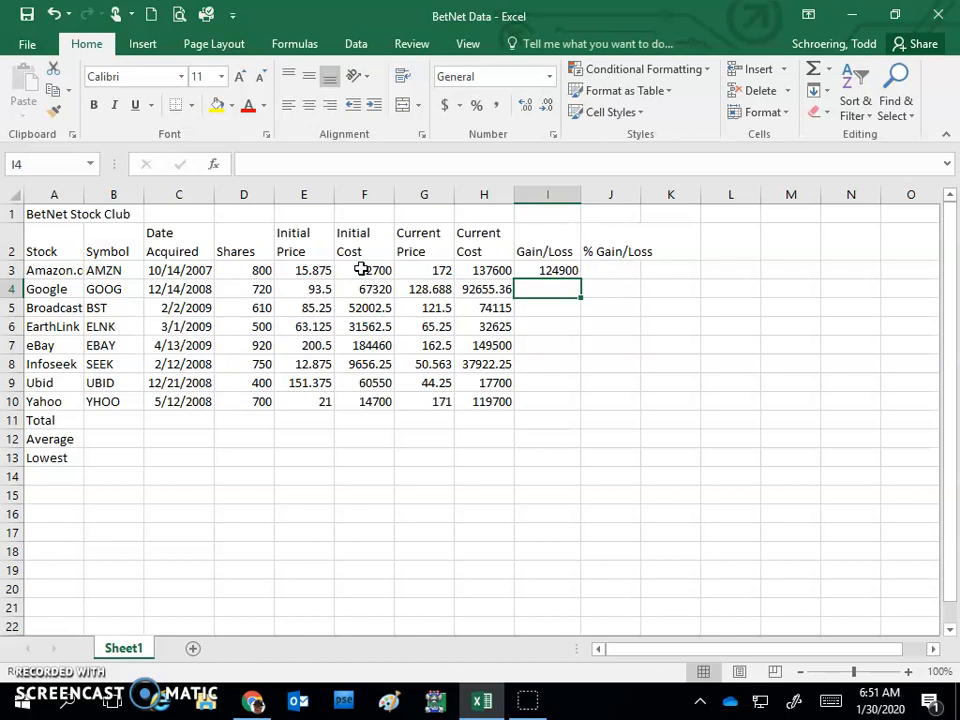
click(548, 271)
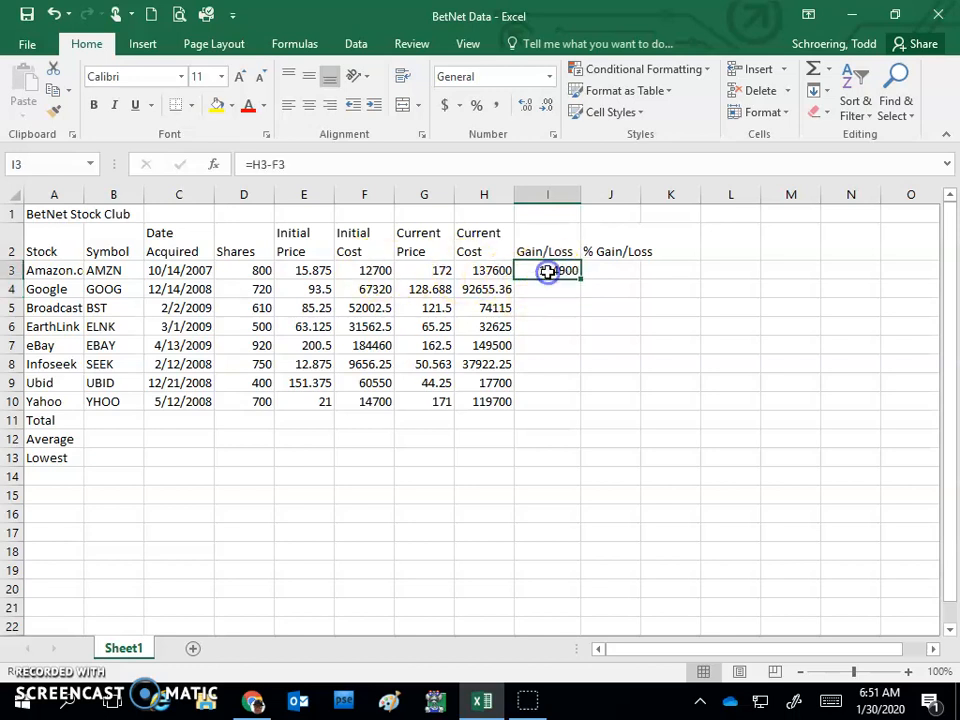
drag(580, 279, 575, 404)
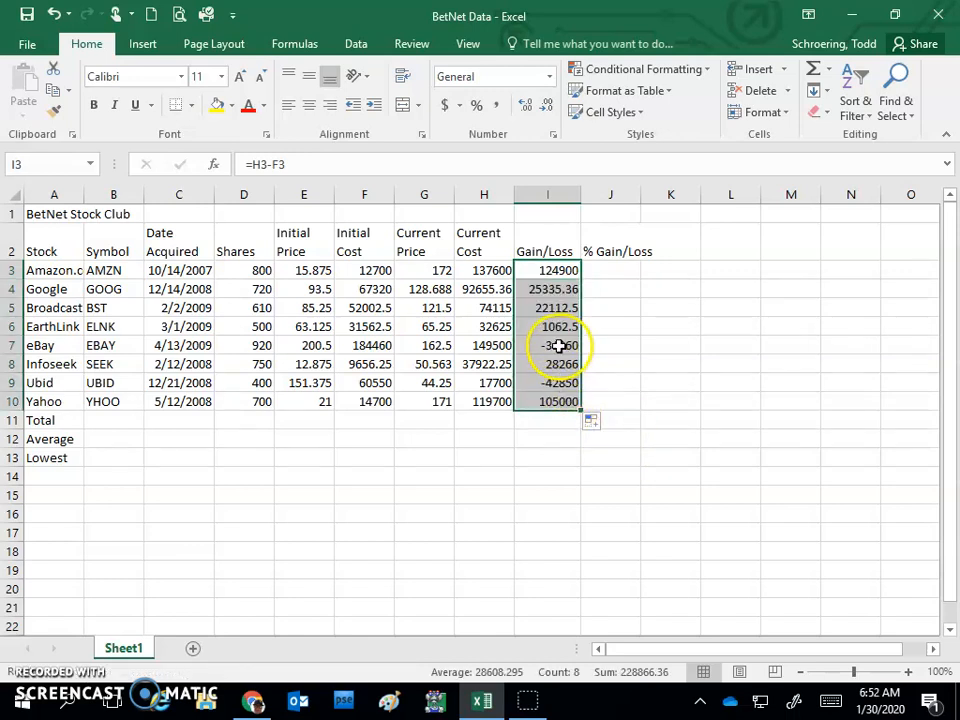
Step: Fit column J to its % Gain/Loss heading, enter the formula =I3/F3 in J3 and fill it down through J10
double_click(641, 196)
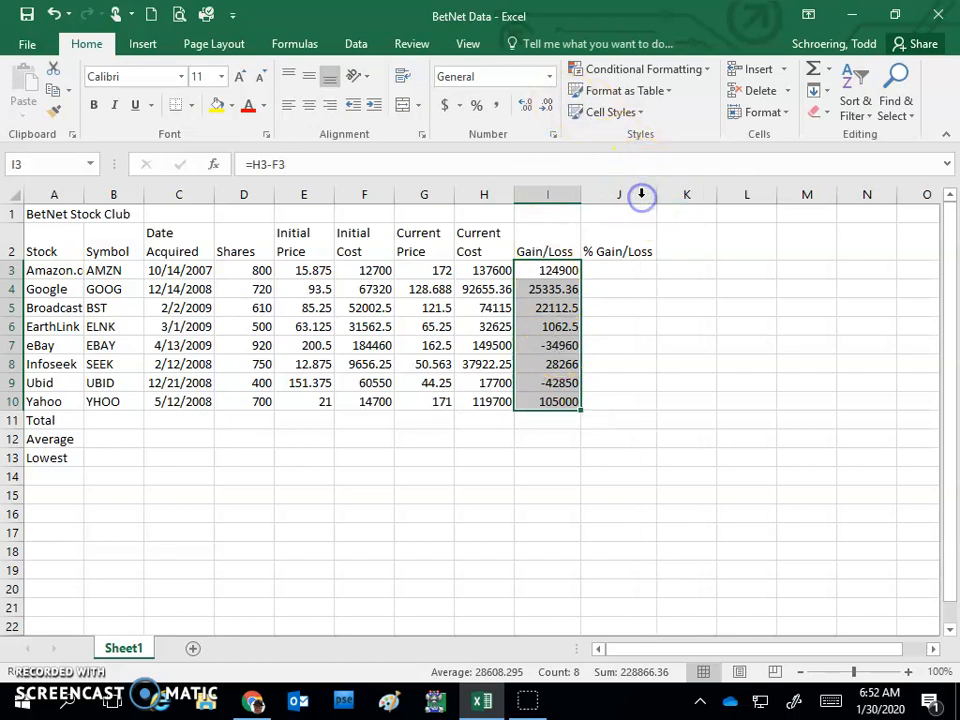
click(624, 268)
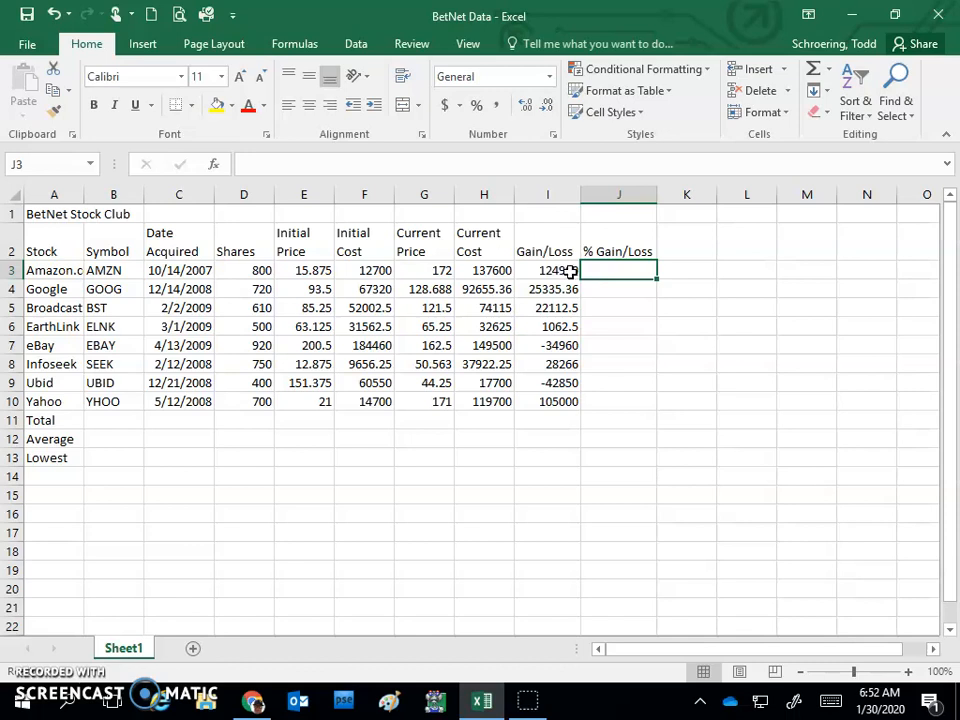
text(=)
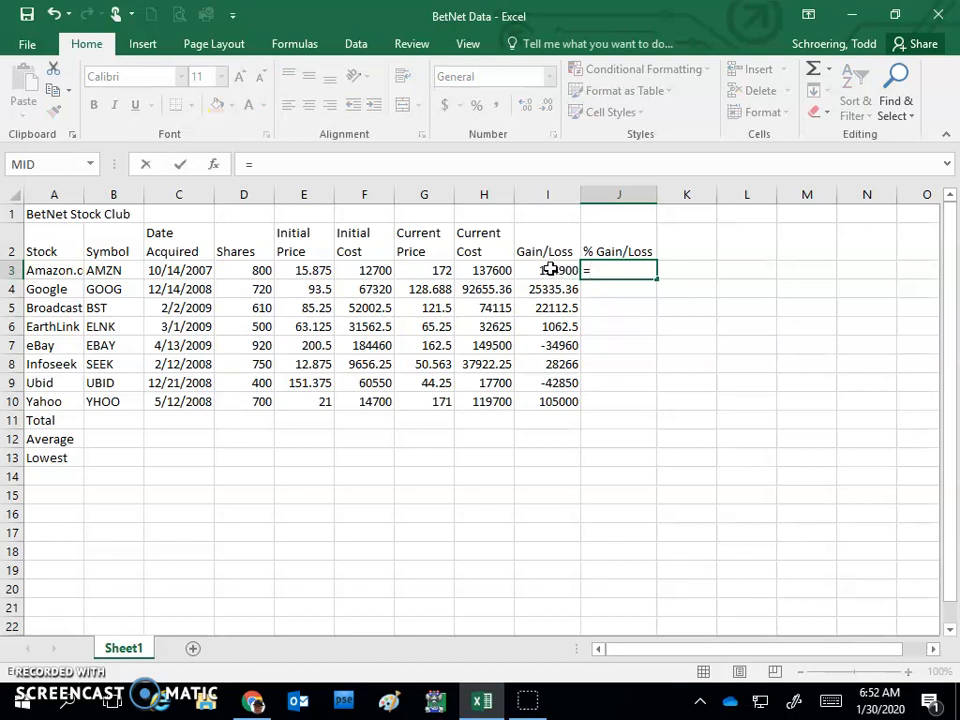
click(551, 270)
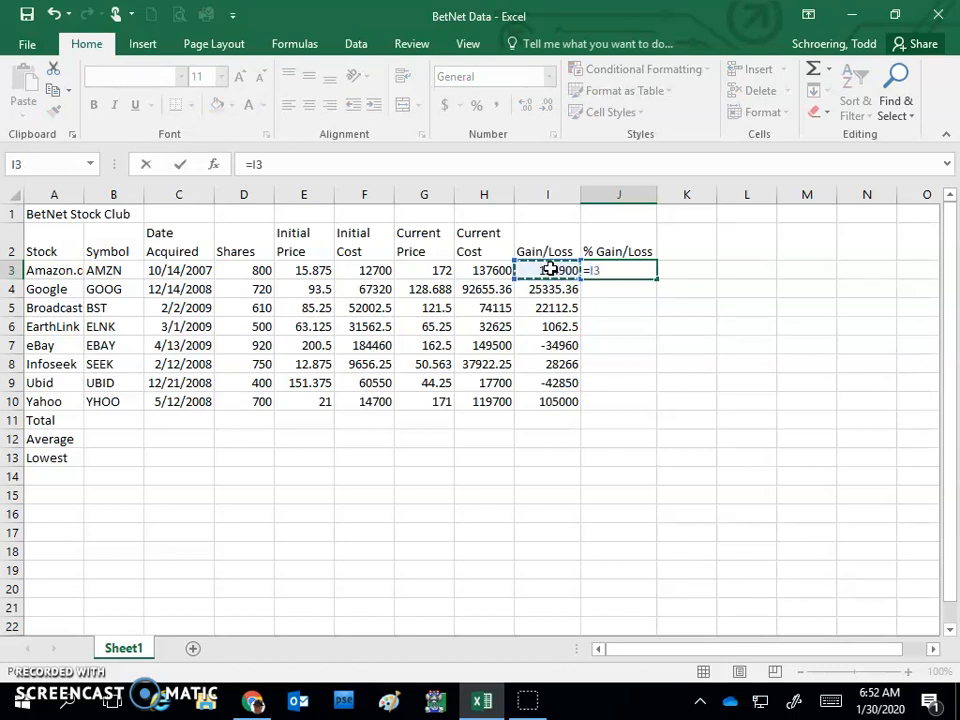
text(/)
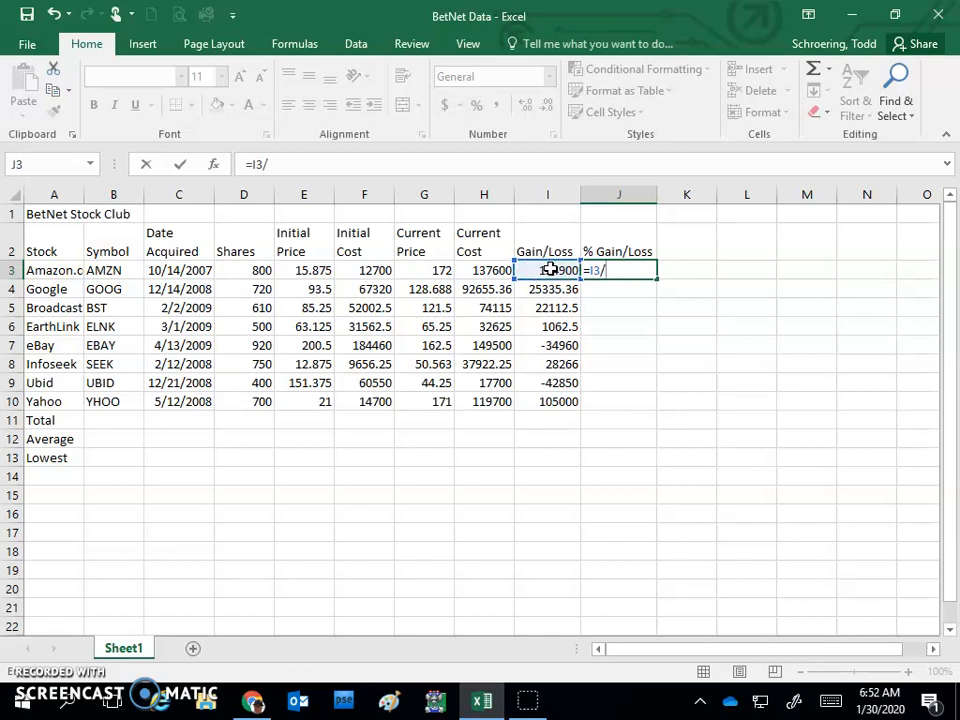
click(368, 270)
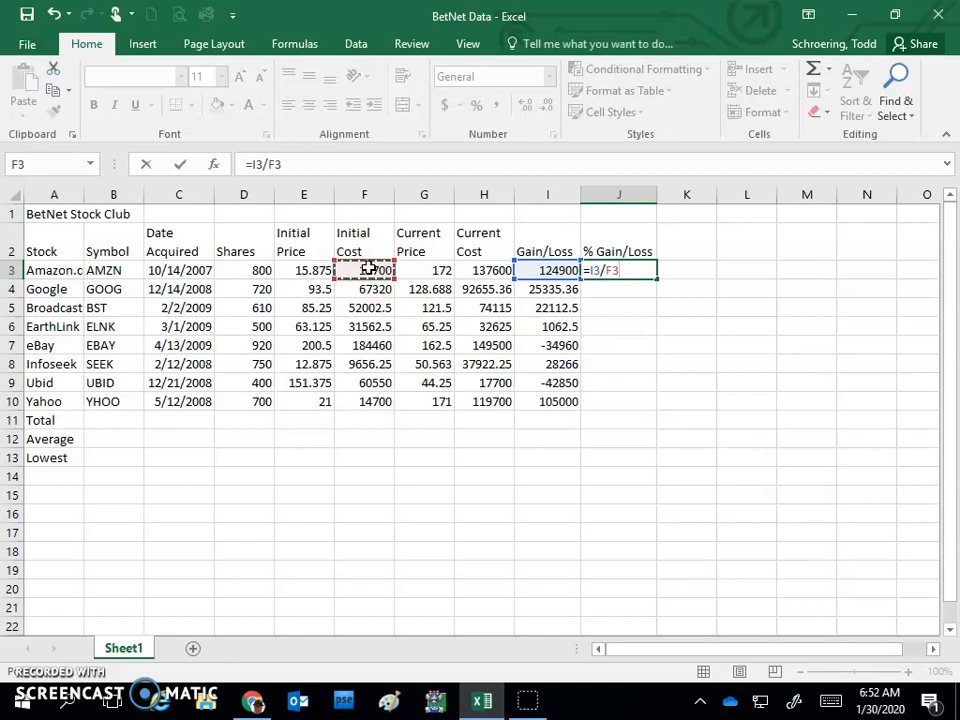
key(Return)
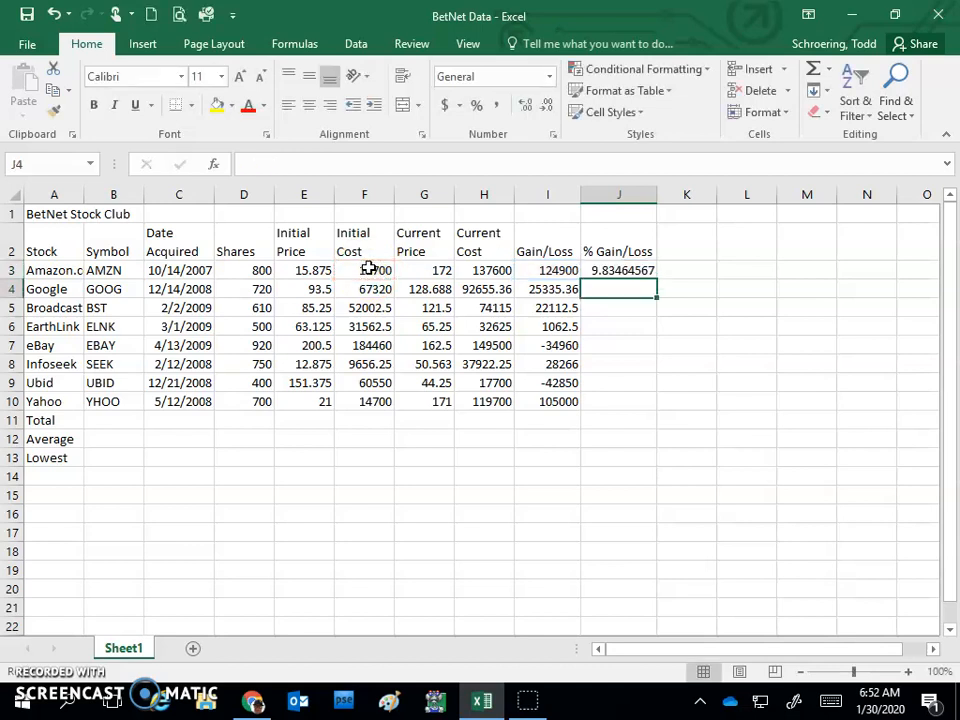
click(621, 272)
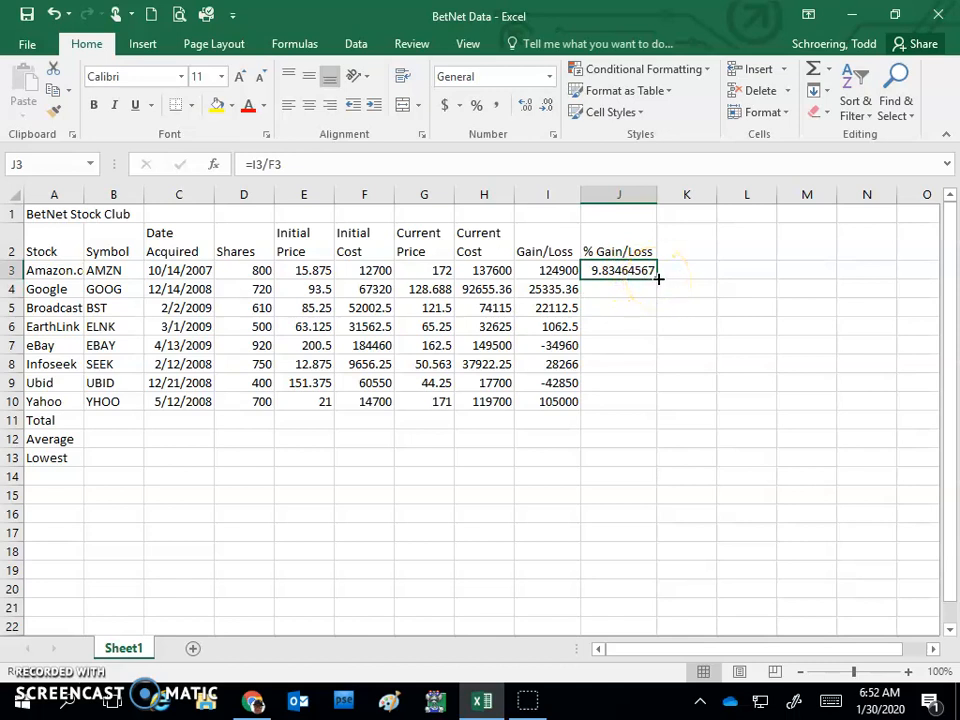
drag(659, 280, 645, 405)
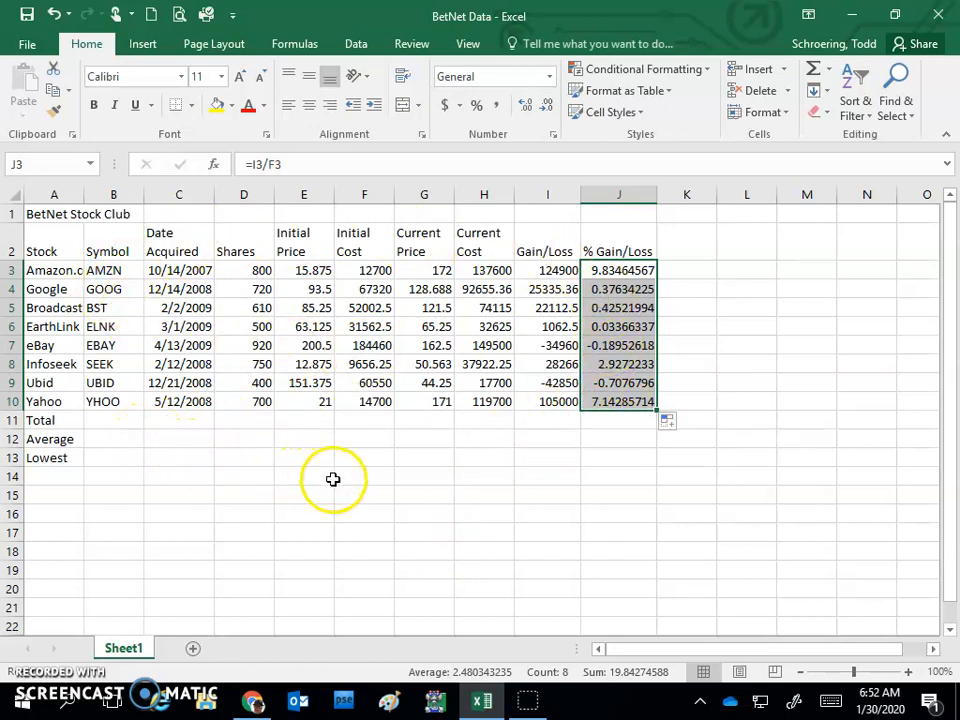
Step: Insert a new row above the Lowest row and label it "Highest" in cell A13
right_click(13, 457)
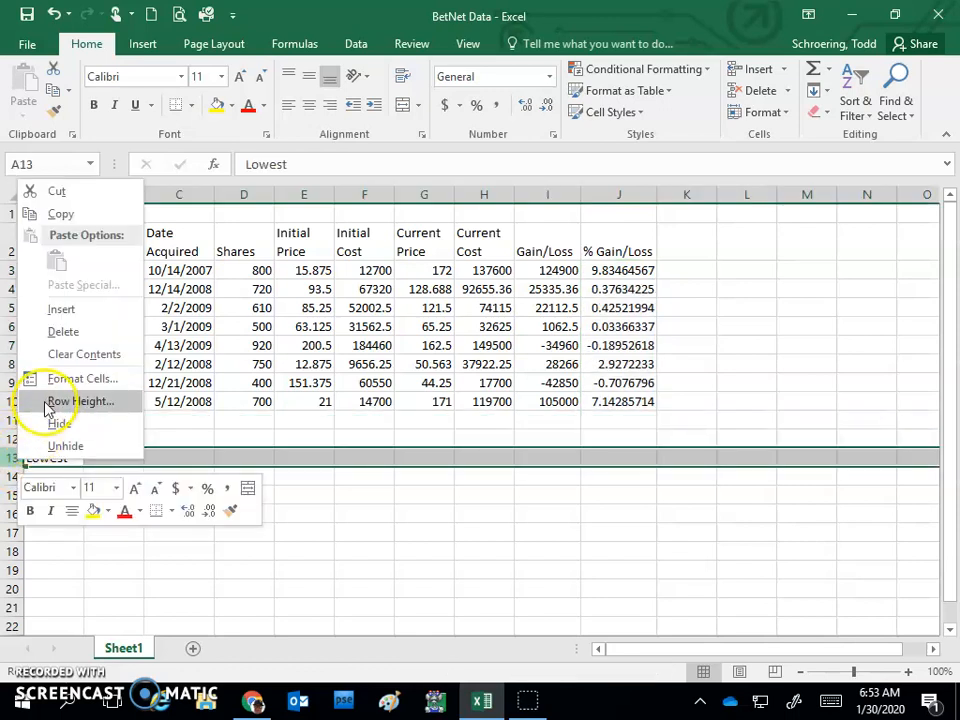
click(62, 308)
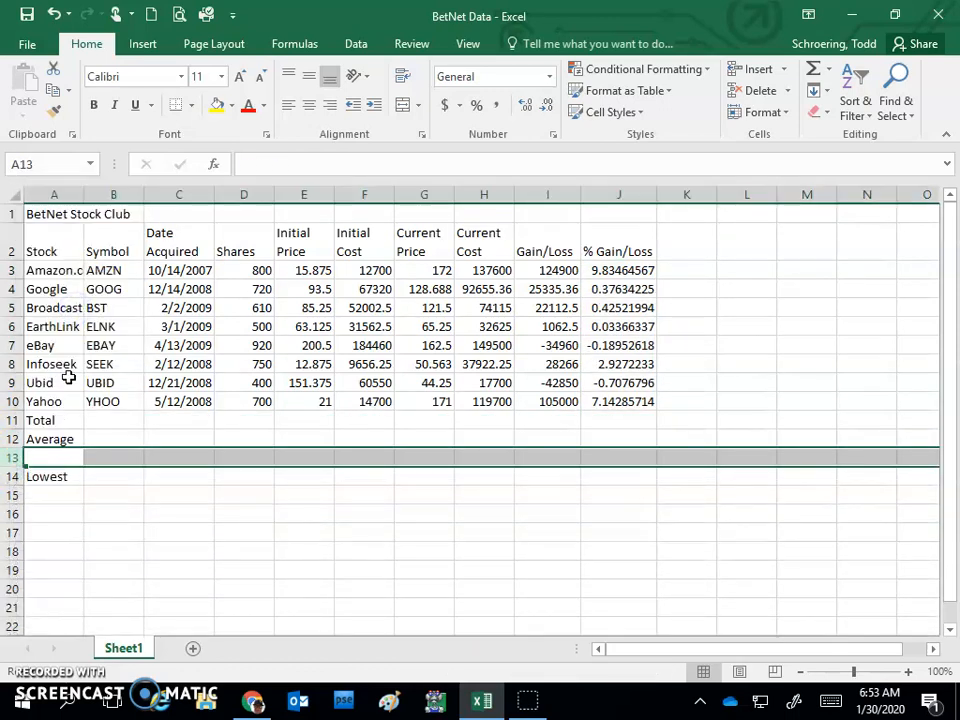
click(36, 455)
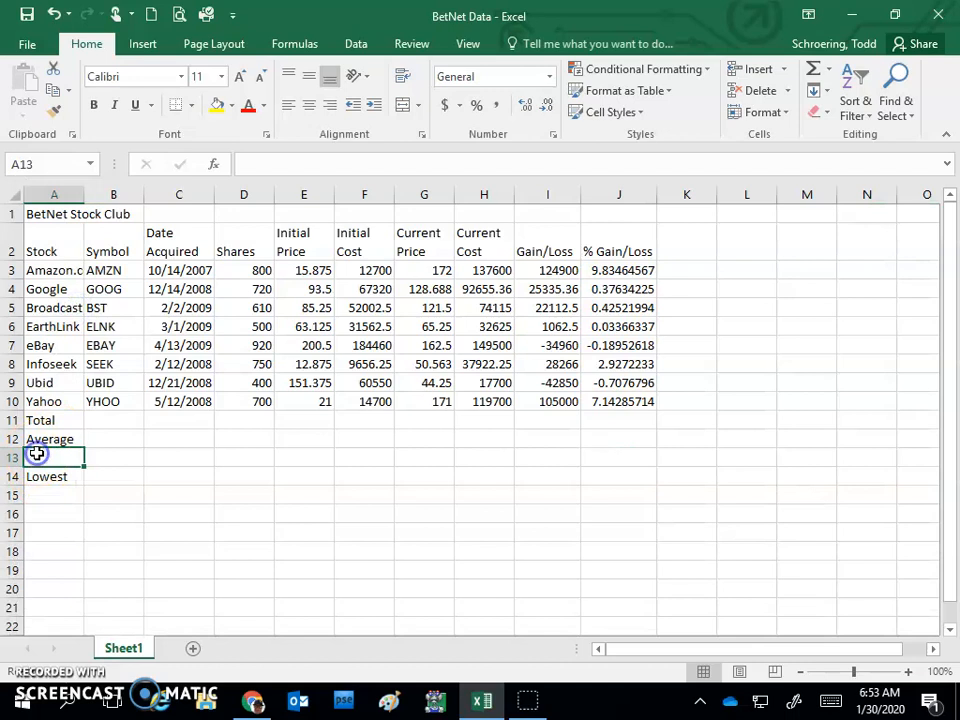
text(Highest)
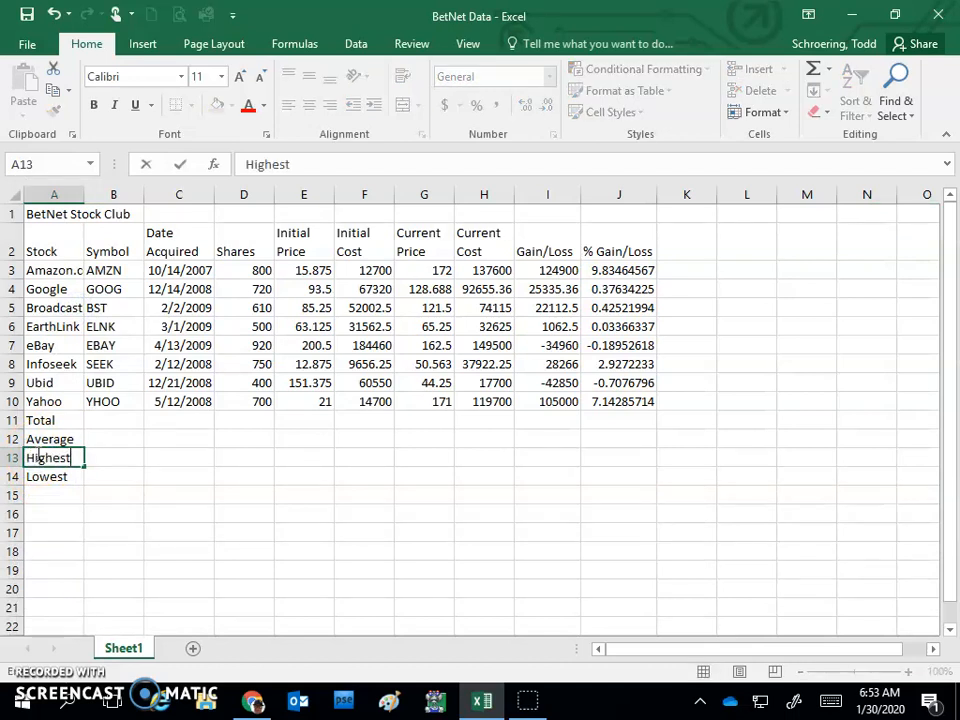
key(Return)
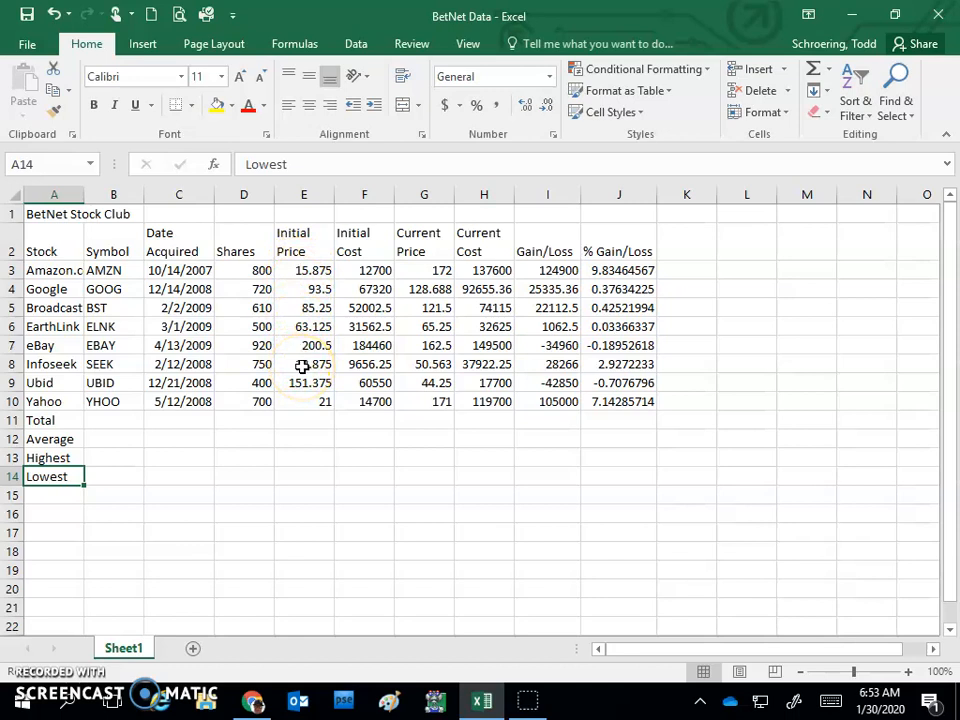
Step: Total the initial costs in F11 with =SUM(F3:F10) and copy the formula to H11:I11 for Current Cost and Gain/Loss
click(363, 421)
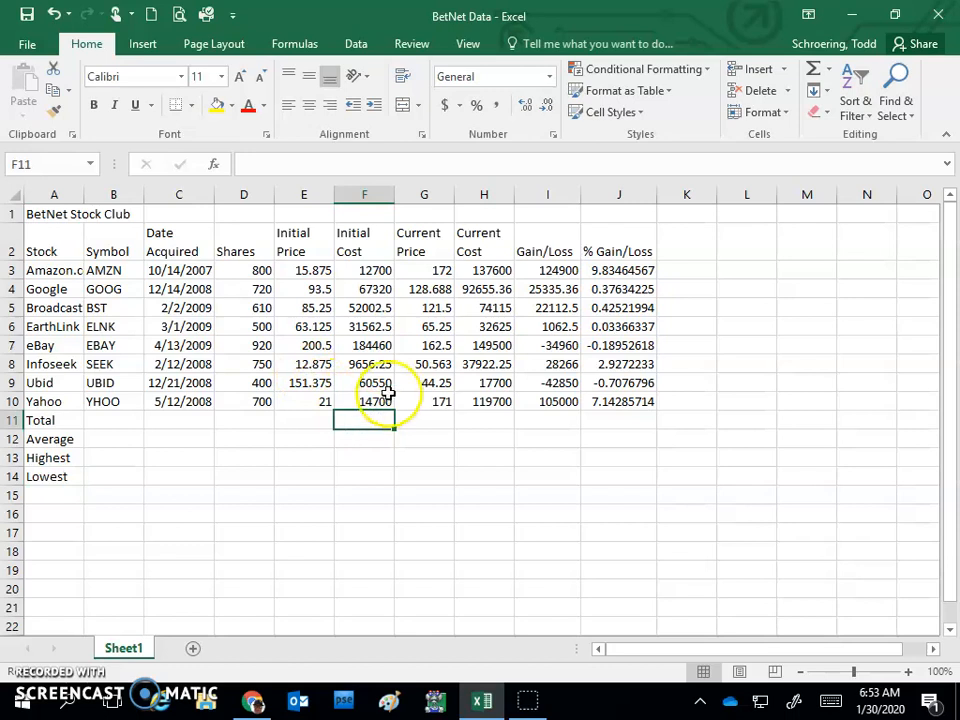
click(815, 72)
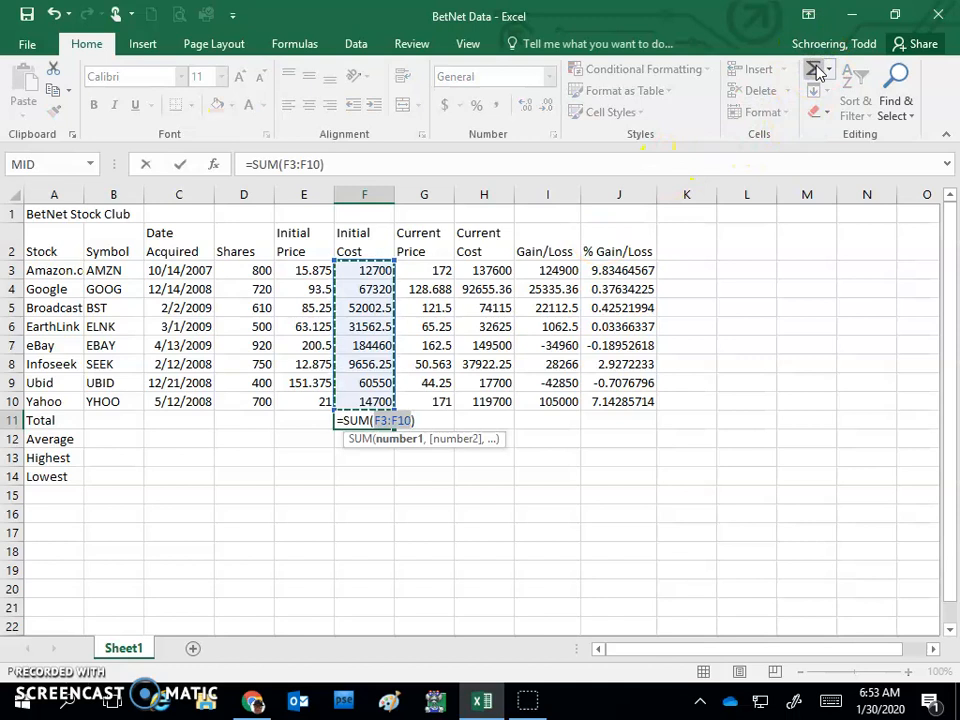
key(Return)
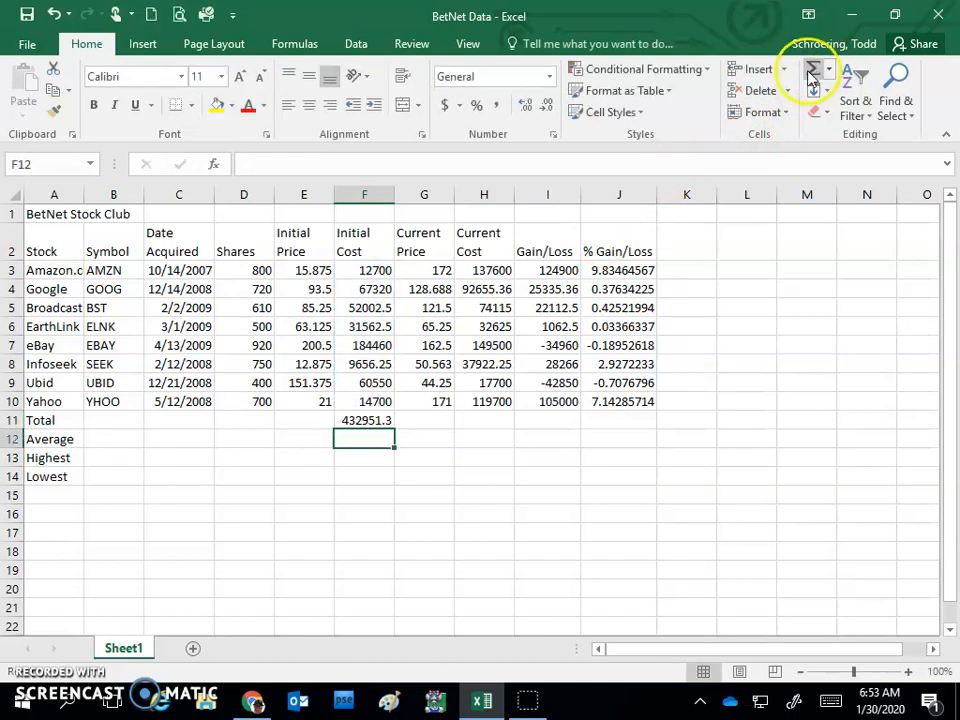
click(364, 420)
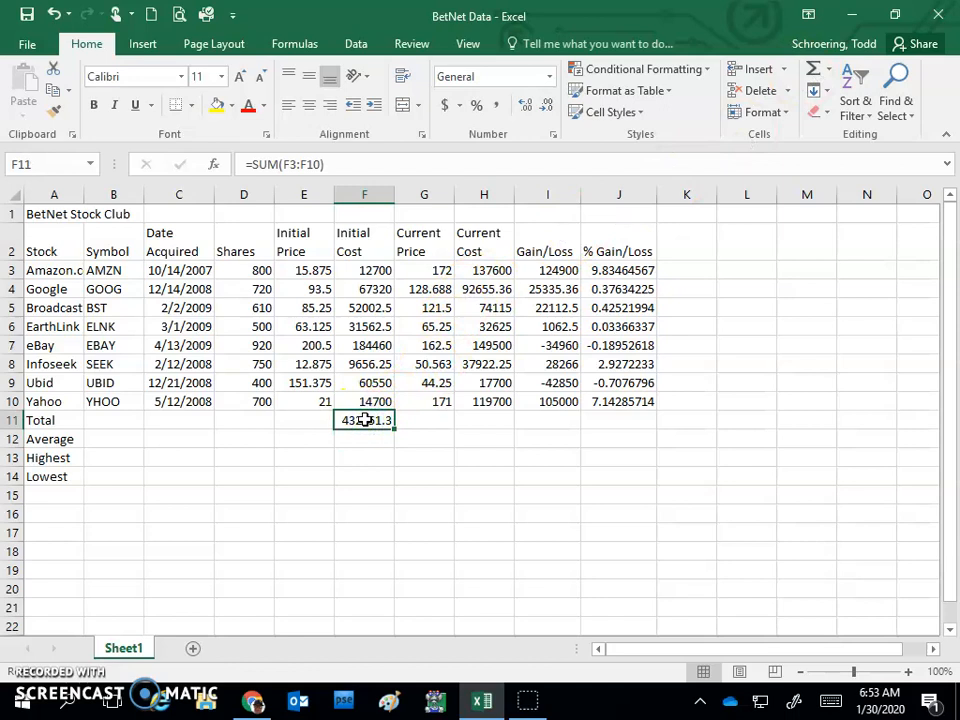
key(ctrl+c)
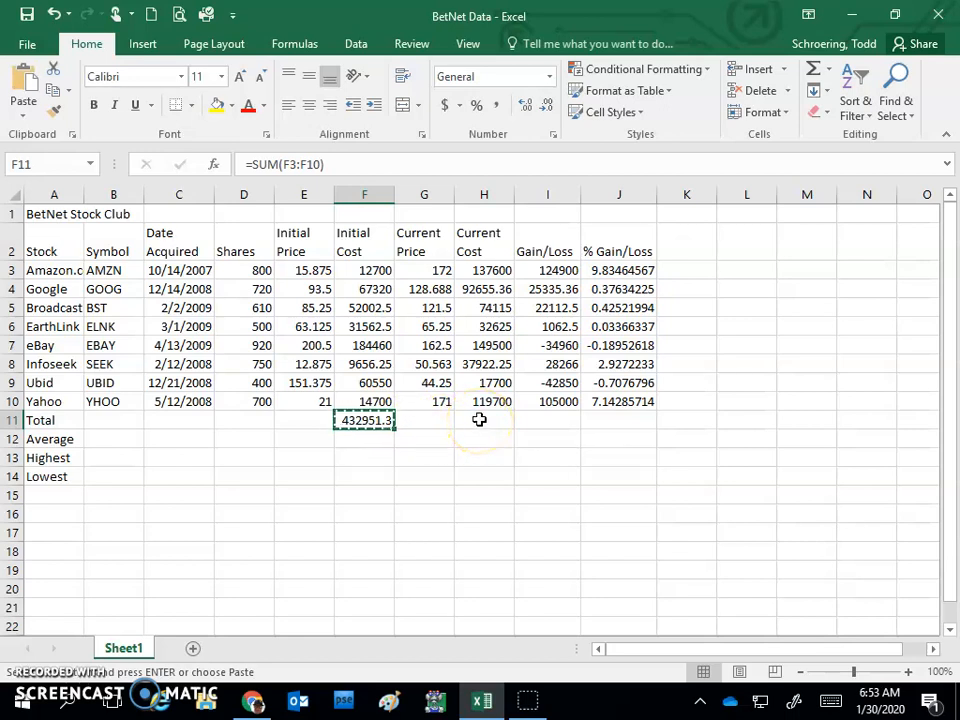
drag(481, 419, 539, 422)
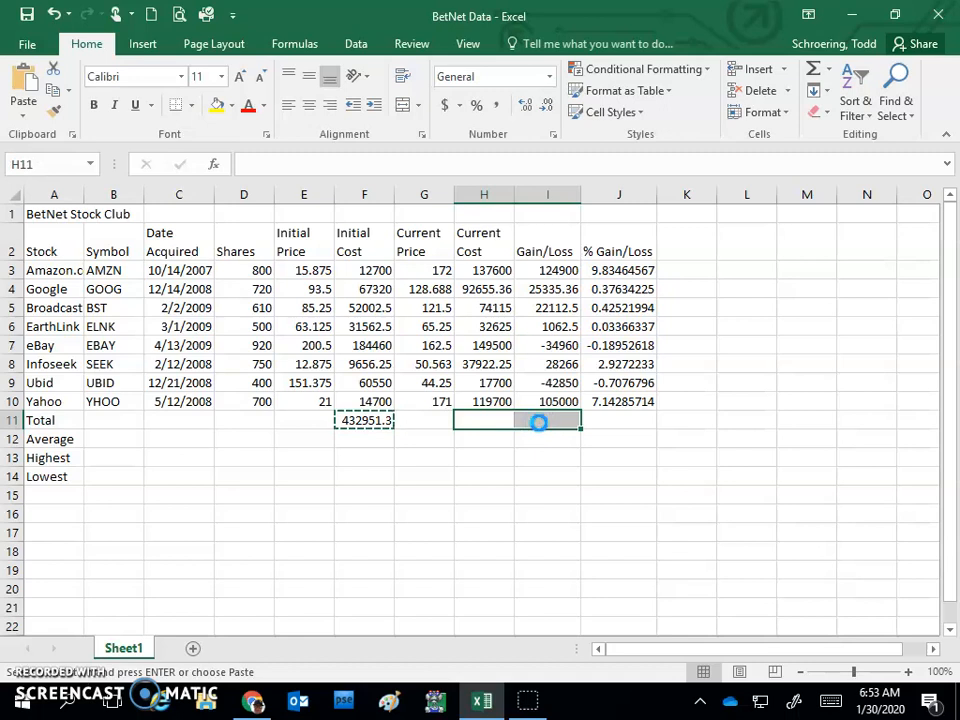
key(ctrl+v)
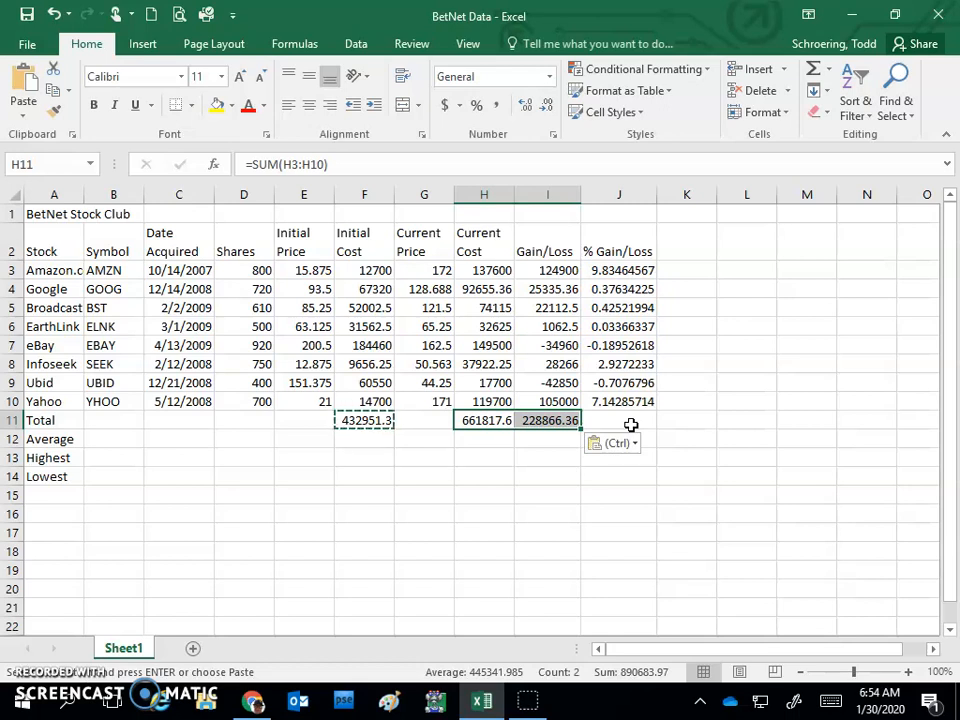
Step: Calculate the average number of shares in D12 with the formula =AVERAGE(D3:D10)
click(245, 438)
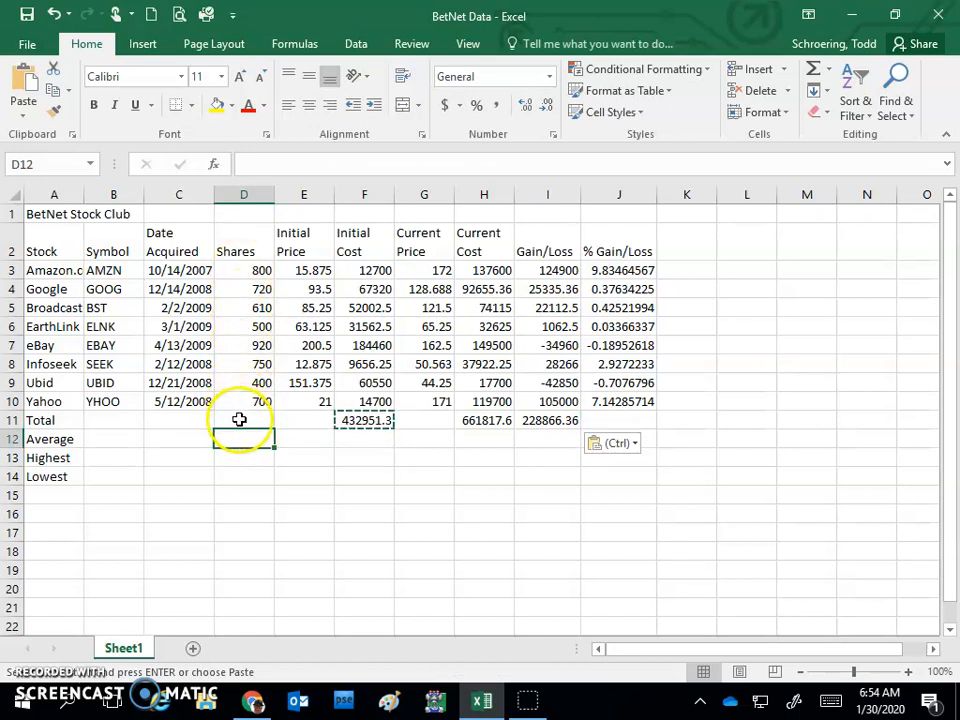
click(830, 70)
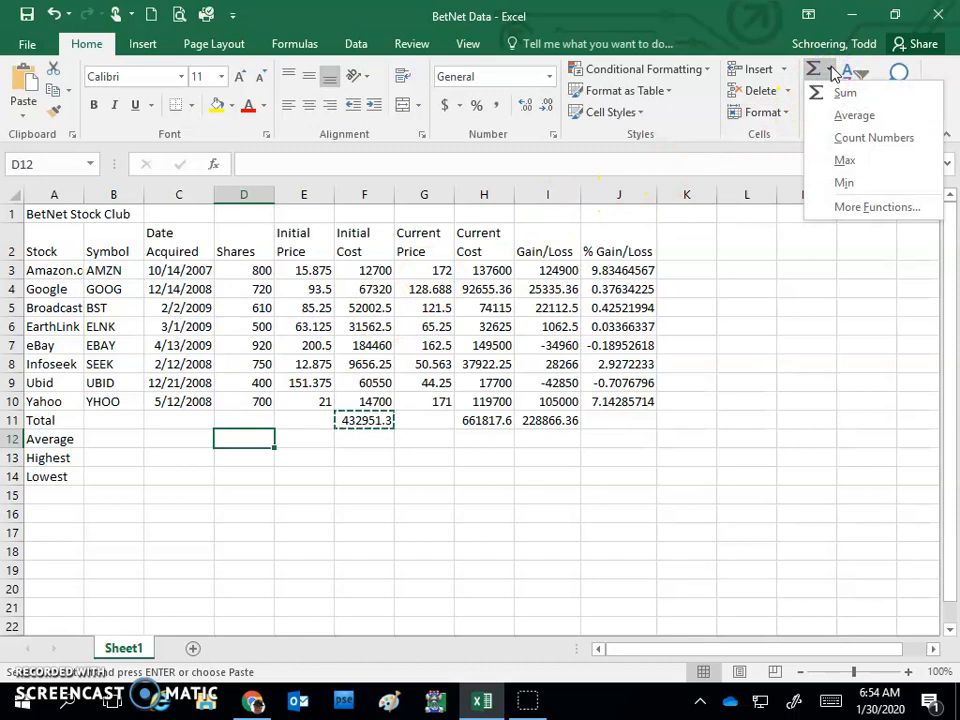
click(855, 116)
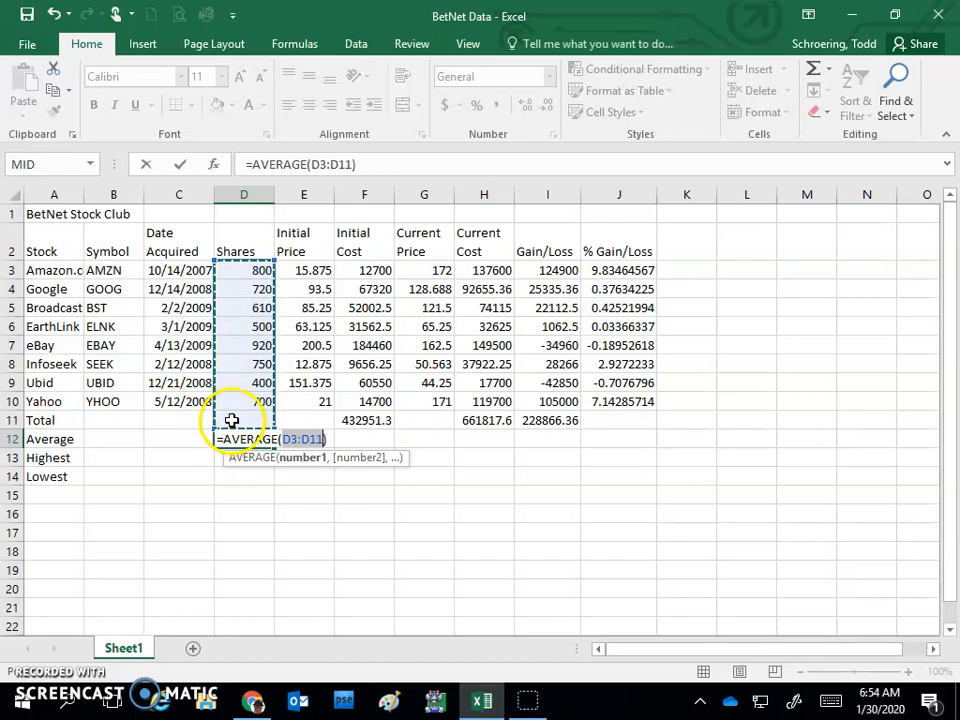
drag(250, 270, 250, 317)
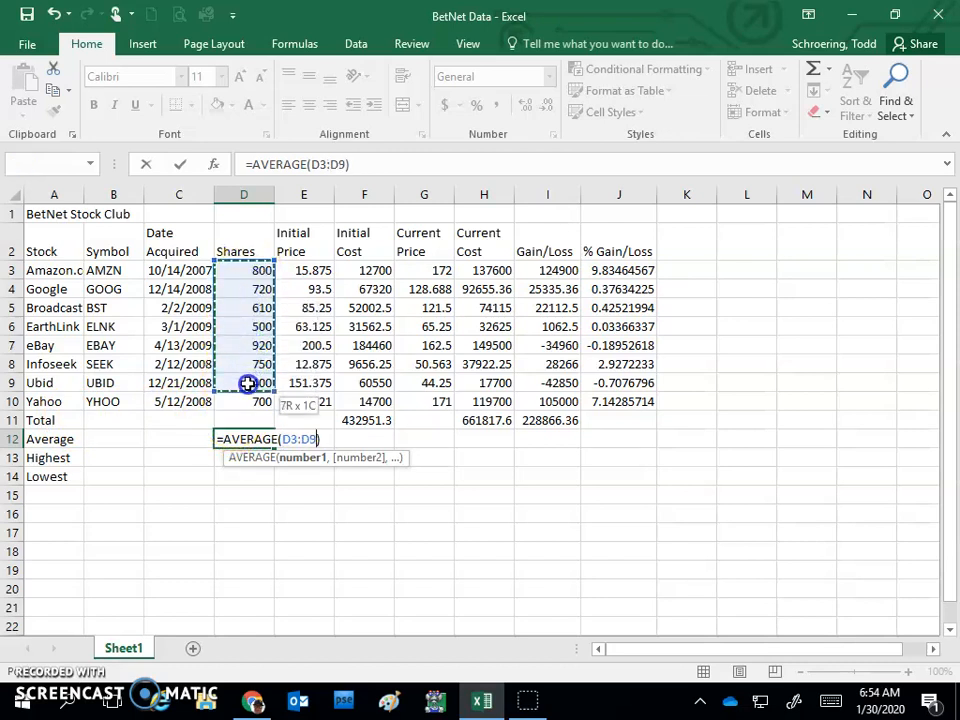
drag(246, 383, 246, 397)
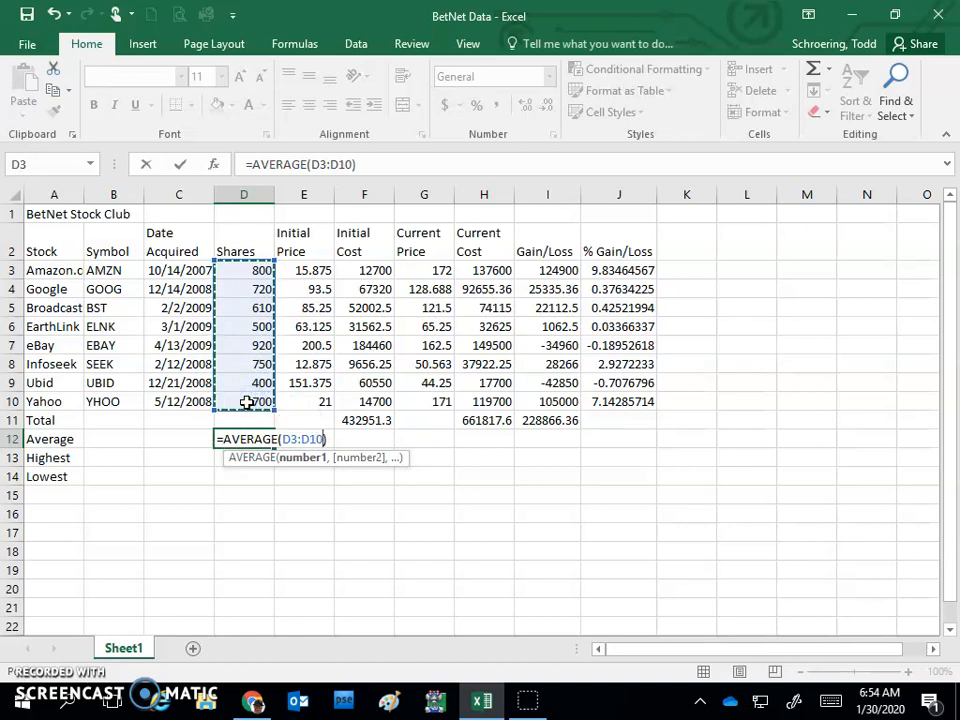
key(Return)
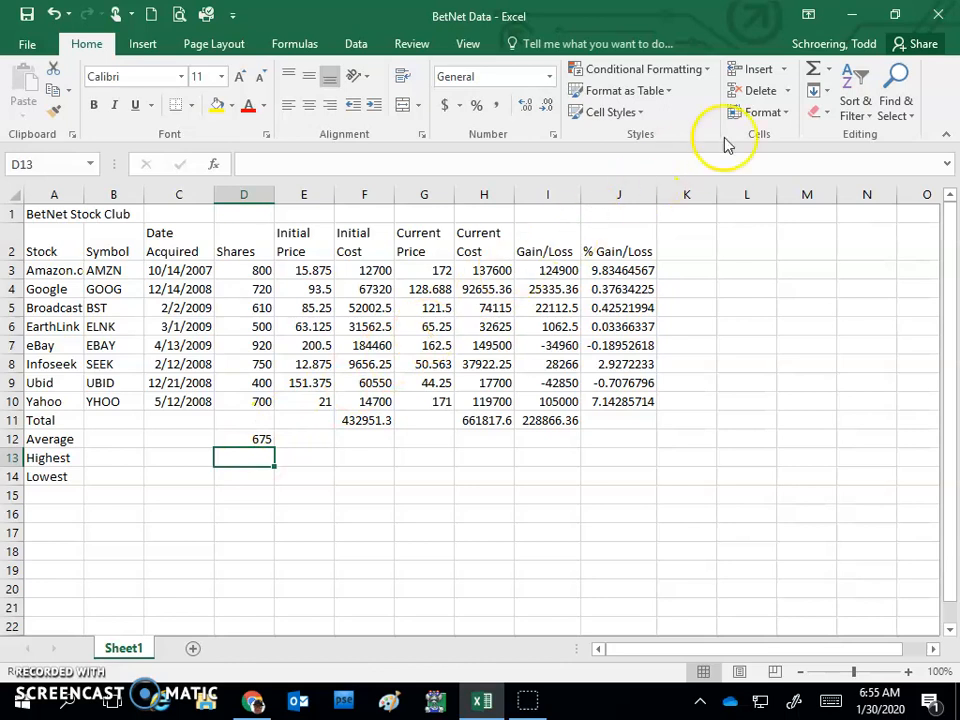
Step: Calculate the highest number of shares in D13 with the formula =MAX(D3:D10)
click(829, 78)
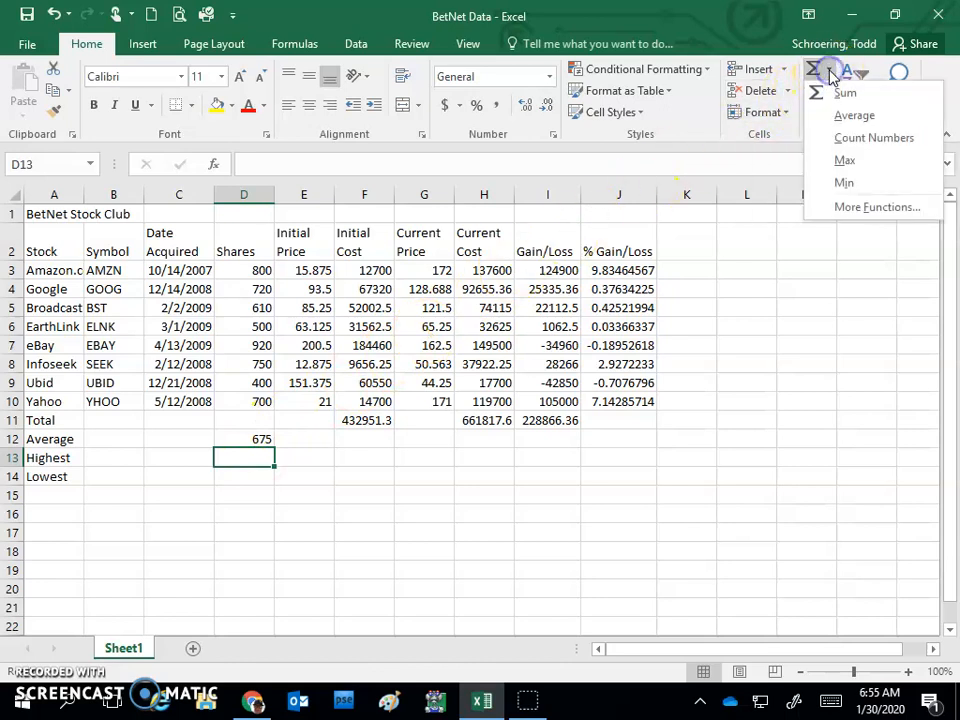
click(848, 162)
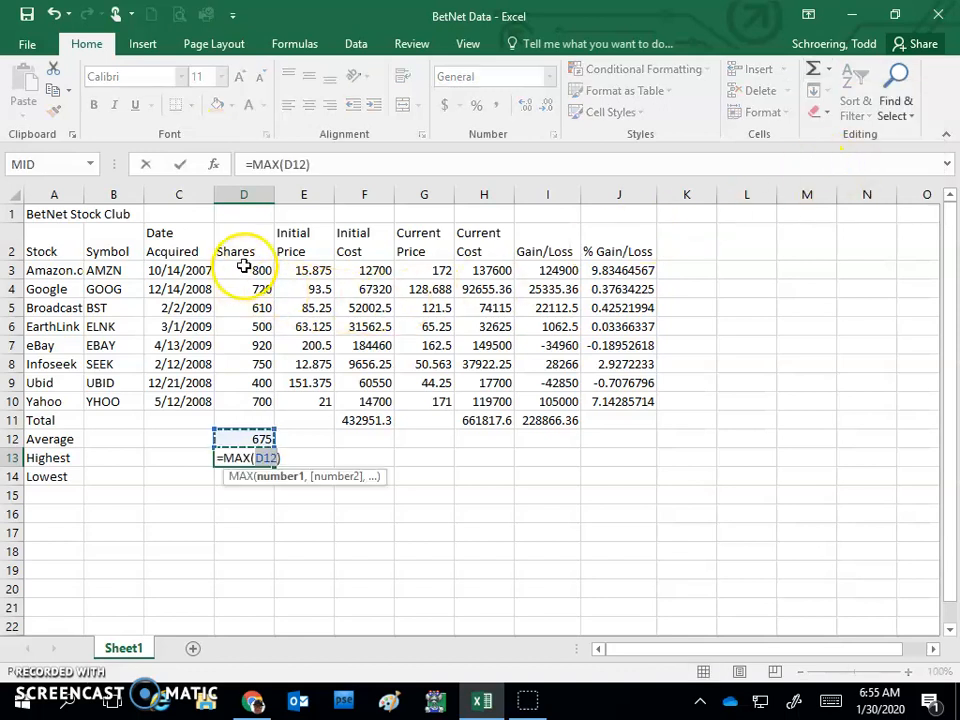
drag(246, 269, 249, 396)
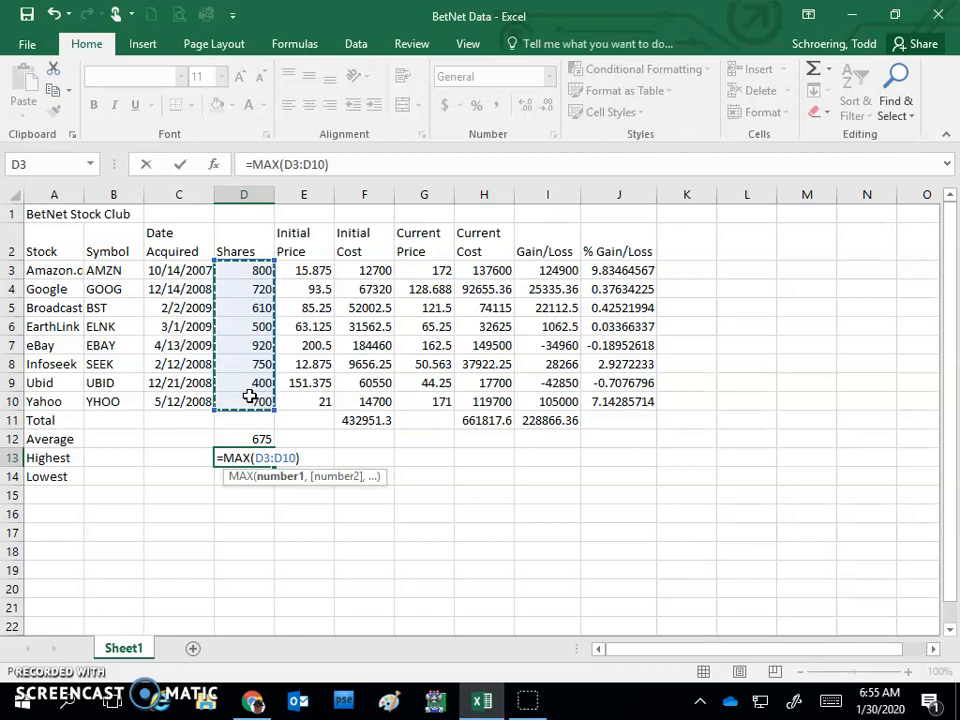
key(Return)
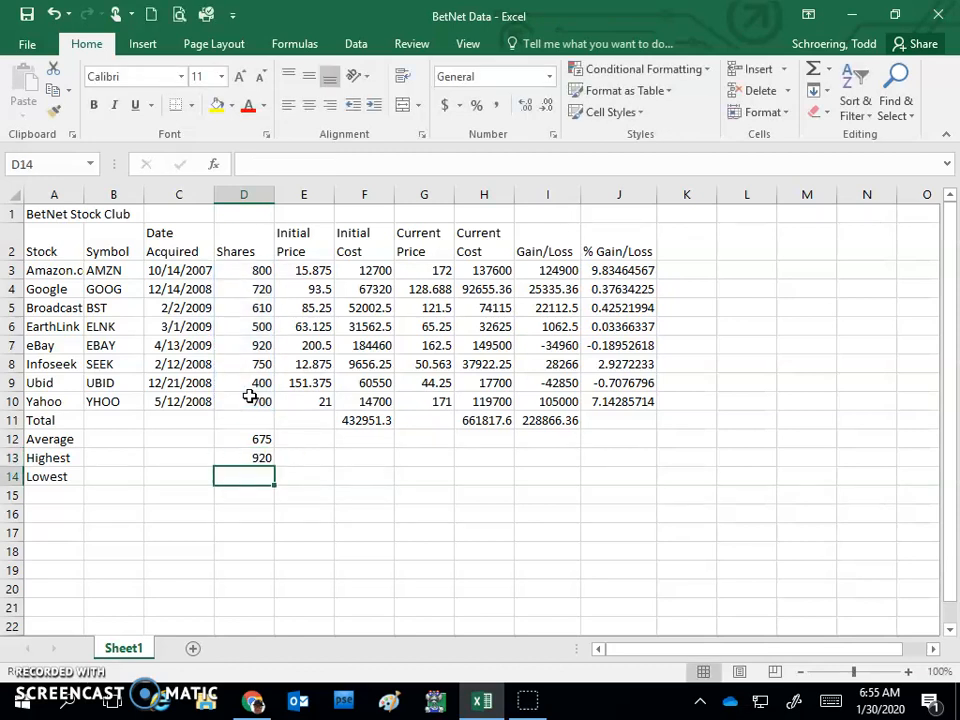
Step: Calculate the lowest number of shares in D14 with the formula =MIN(D3:D10)
click(829, 70)
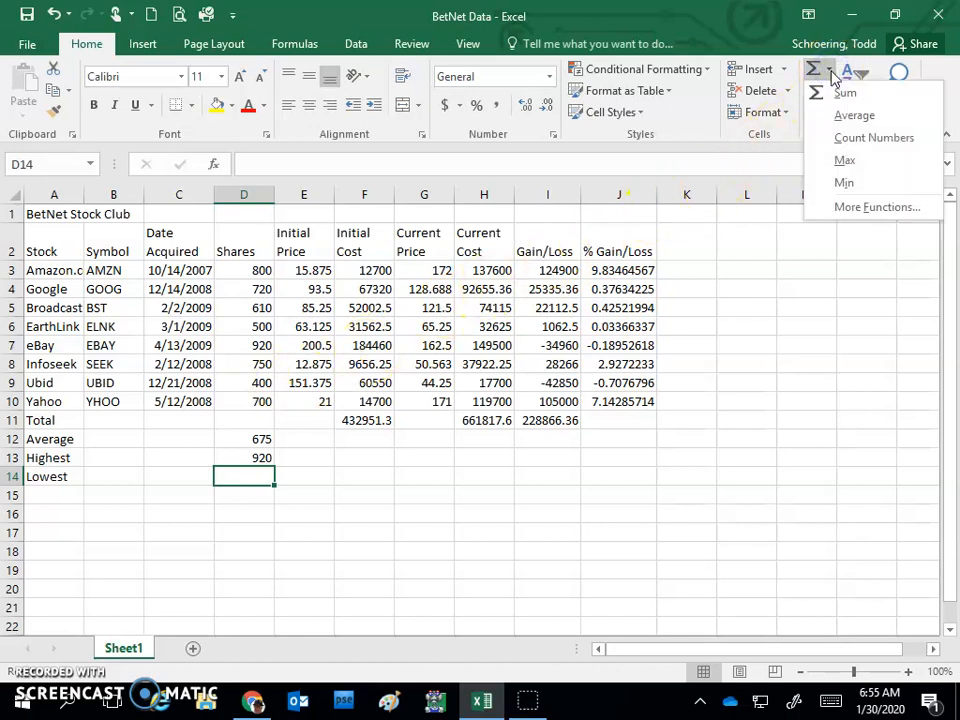
click(843, 183)
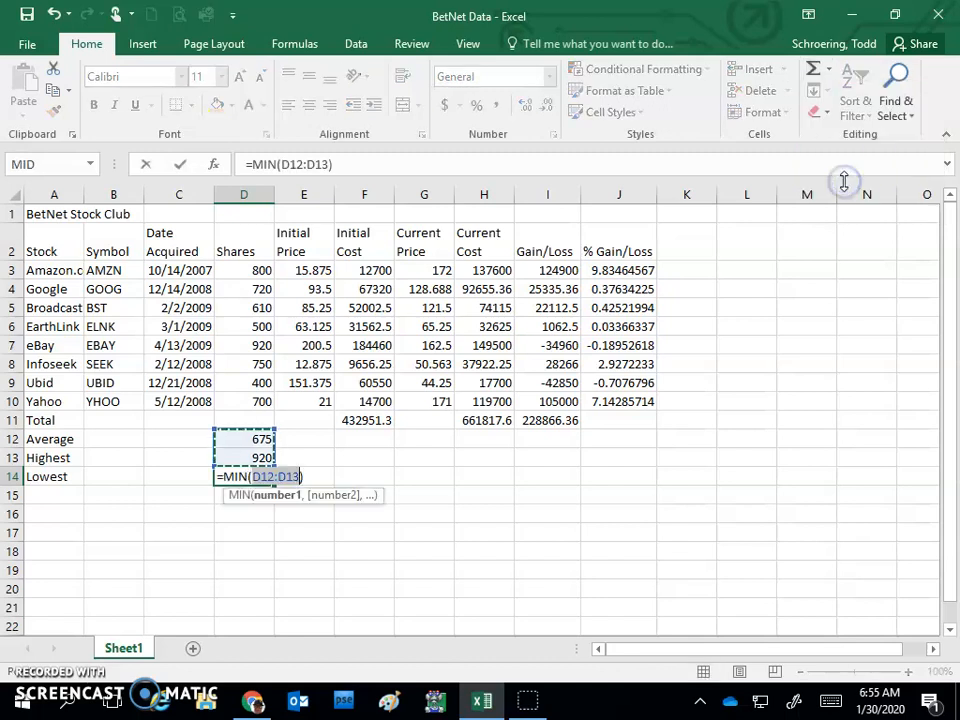
drag(255, 272, 261, 401)
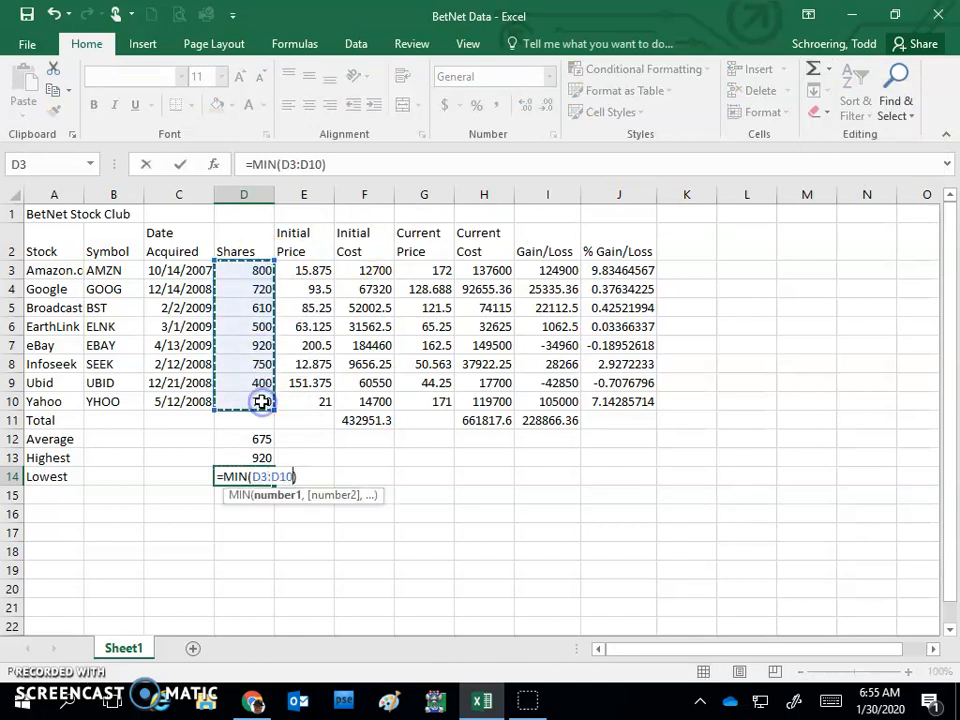
key(Return)
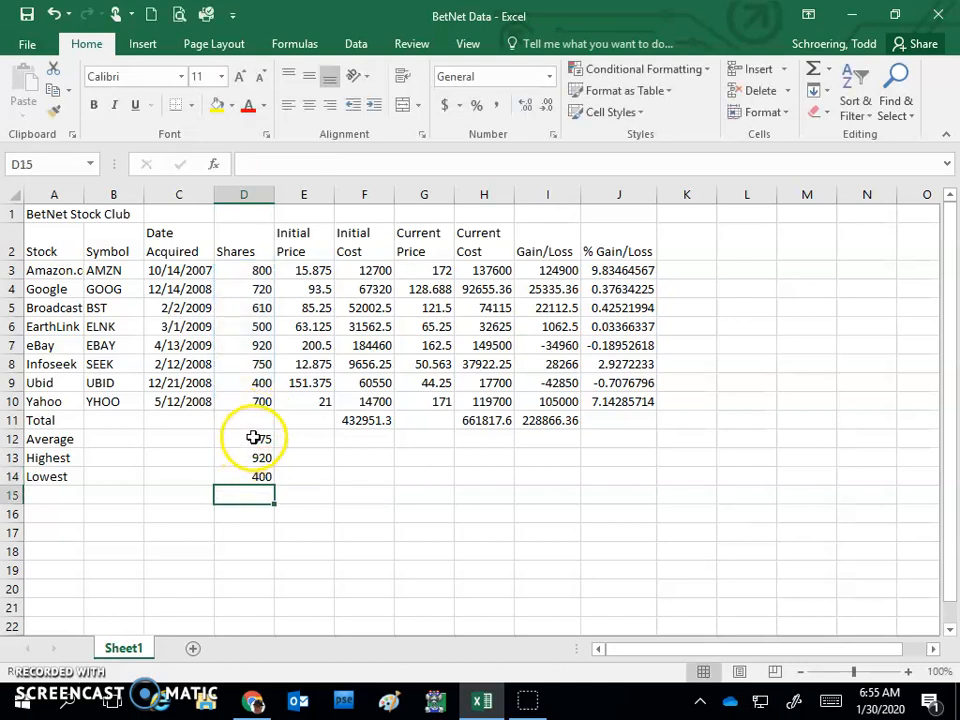
Step: Fill the Average, Highest and Lowest formulas in D12:D14 across through column J
click(254, 438)
drag(254, 438, 259, 478)
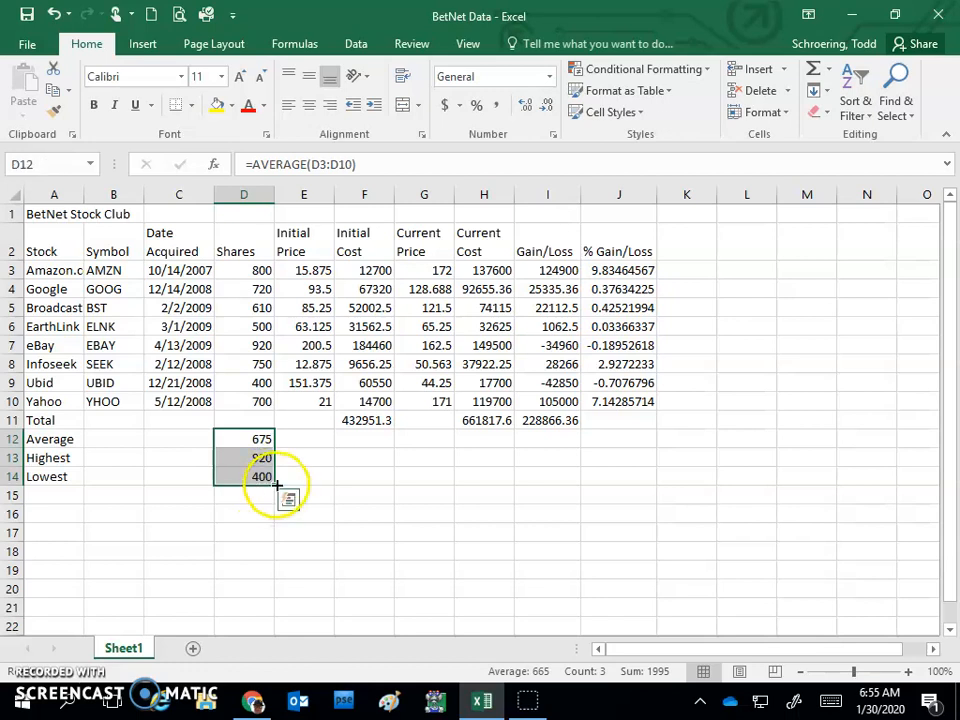
drag(291, 487, 634, 495)
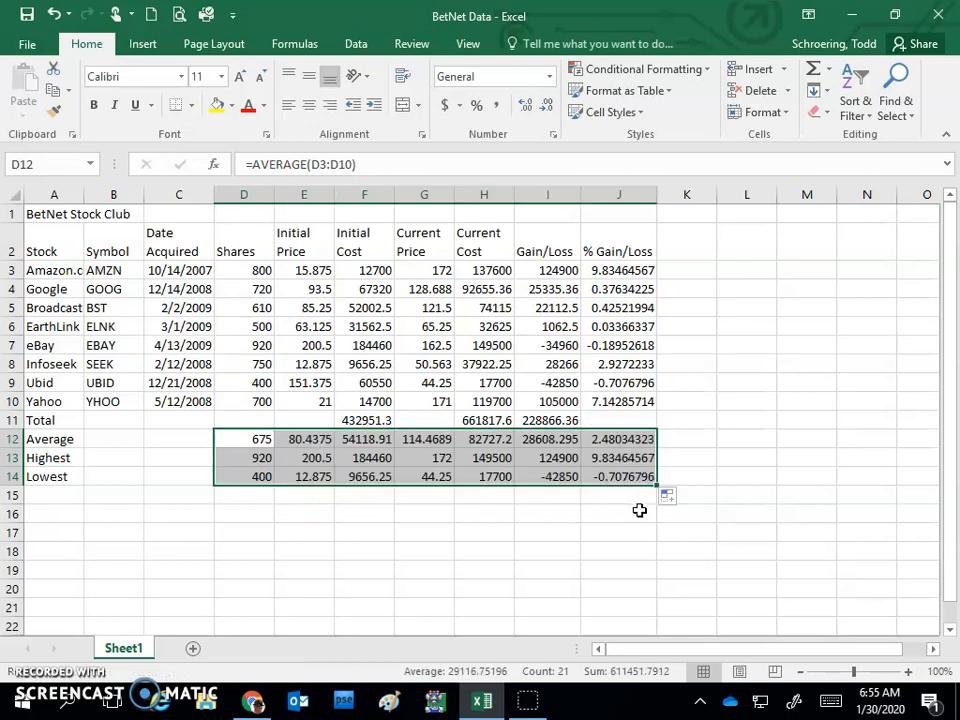
click(504, 512)
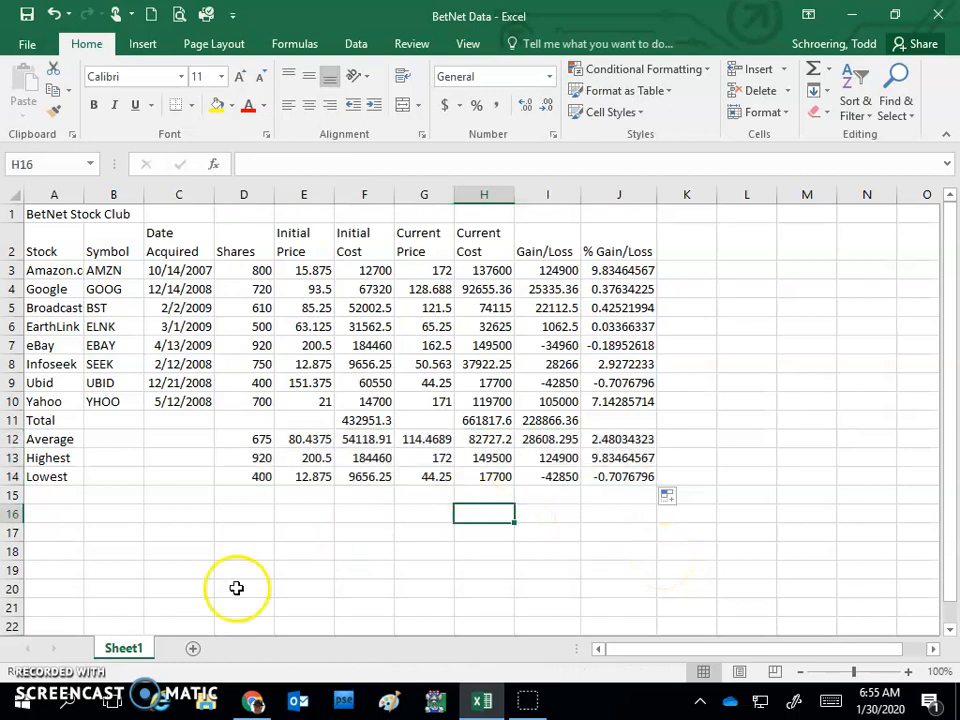